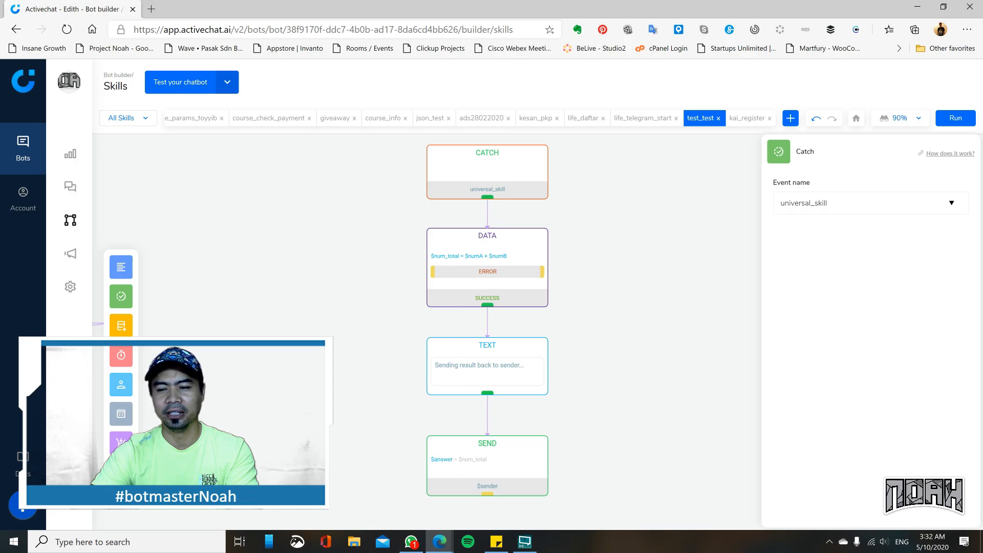
# Step: Inspect the event name settings of the universal_skill Catch block in the test_test skill
pyautogui.click(799, 203)
pyautogui.doubleClick(798, 203)
pyautogui.click(815, 282)
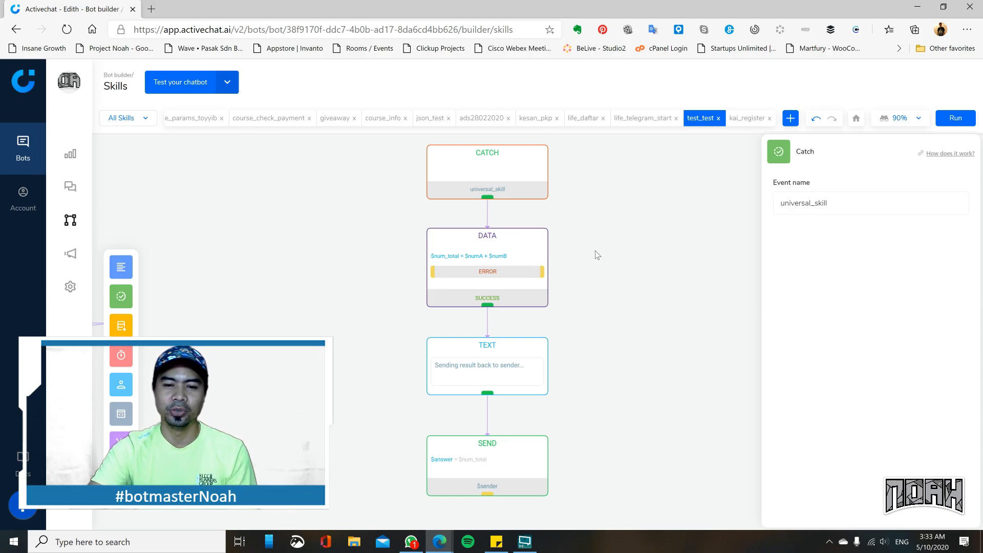
pyautogui.click(524, 256)
pyautogui.click(621, 241)
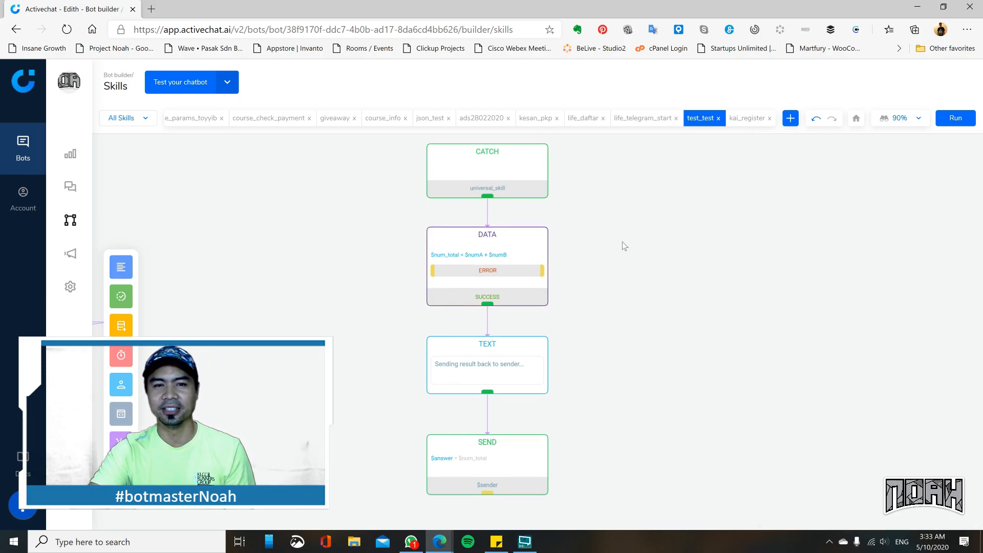
# Step: Review the event name of the skillA Catch block and compare the skillA and skillB flows with the universal_skill flow
pyautogui.moveTo(276, 298); pyautogui.dragTo(511, 294)
pyautogui.click(420, 191)
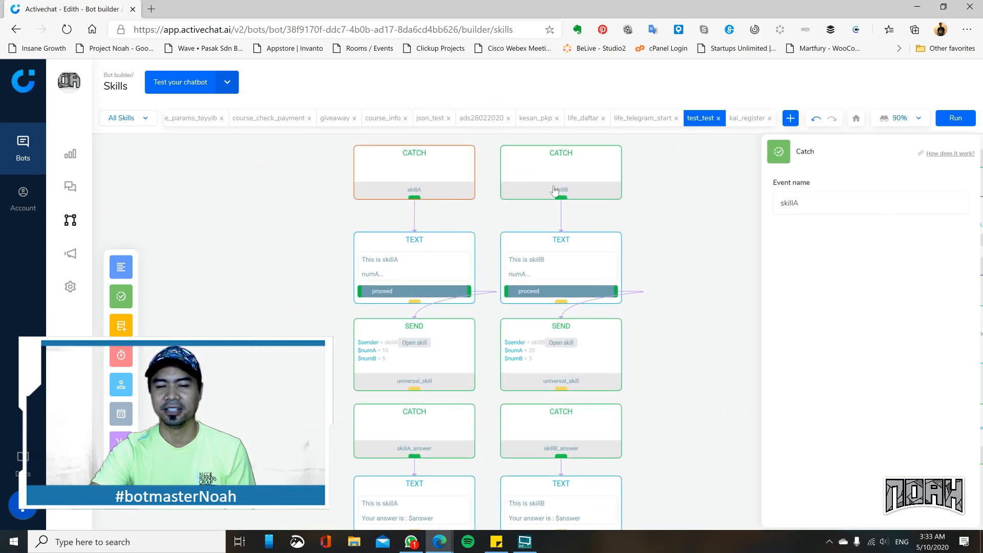
pyautogui.click(637, 257)
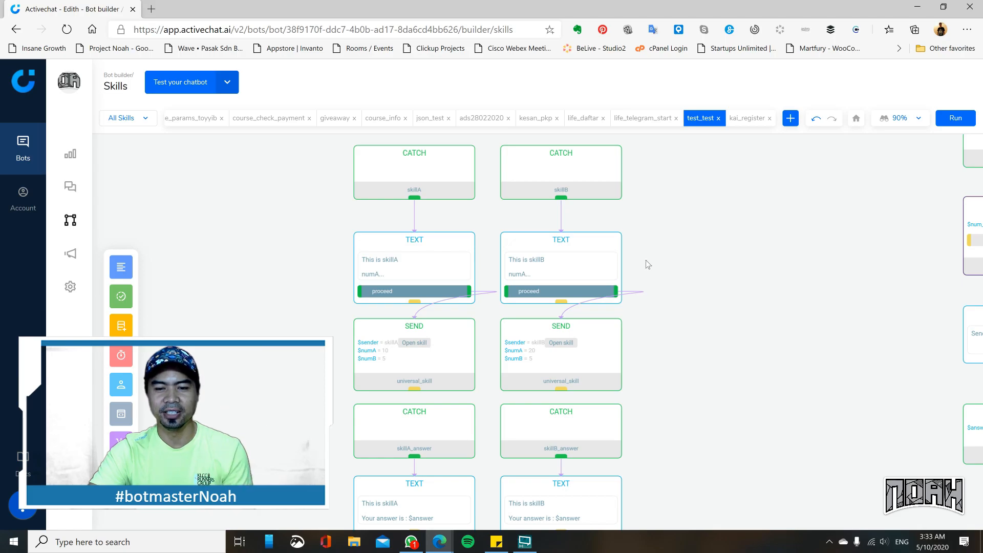
pyautogui.moveTo(731, 275); pyautogui.dragTo(477, 307)
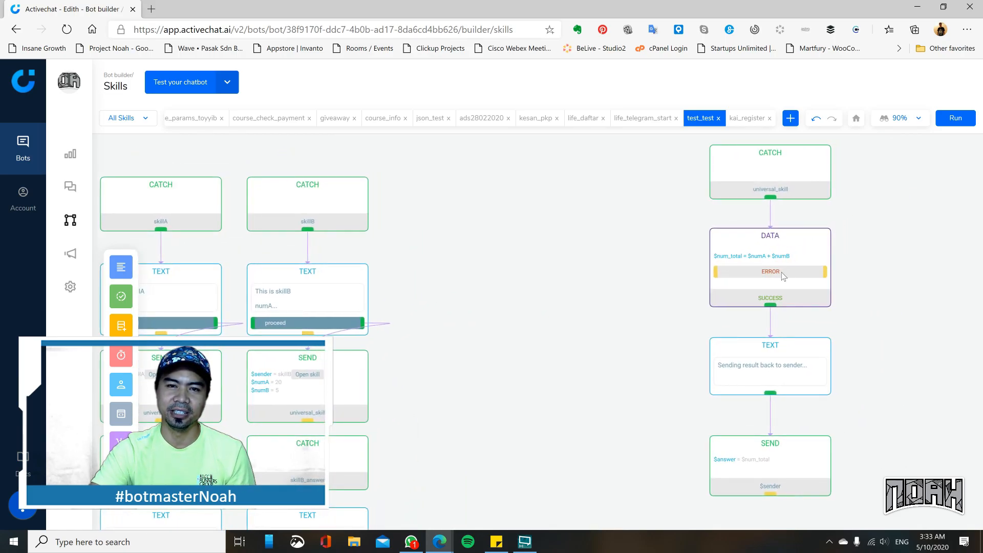
pyautogui.moveTo(523, 347); pyautogui.dragTo(770, 292)
# Step: Compare the message content and number values in the first Text blocks of skillA and skillB
pyautogui.click(430, 248)
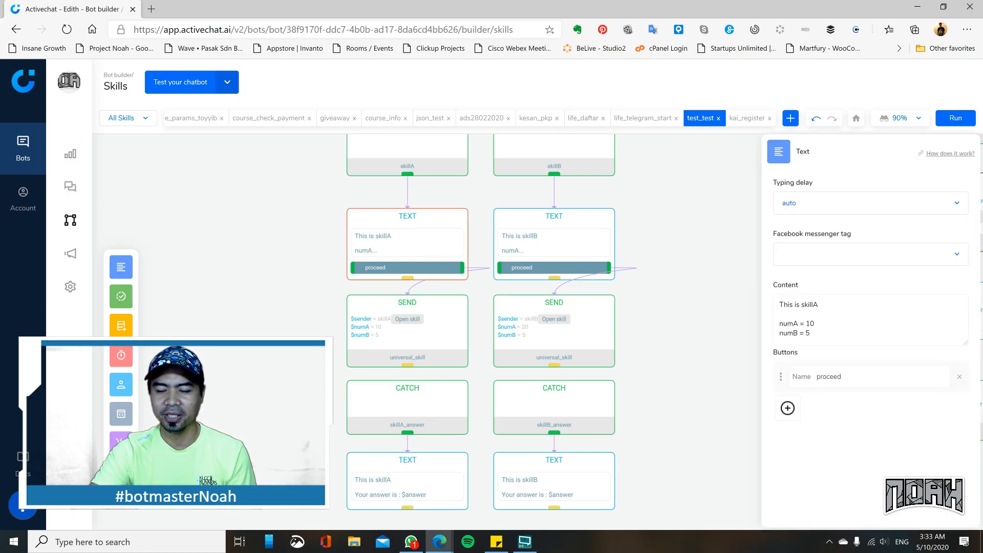
pyautogui.click(815, 324)
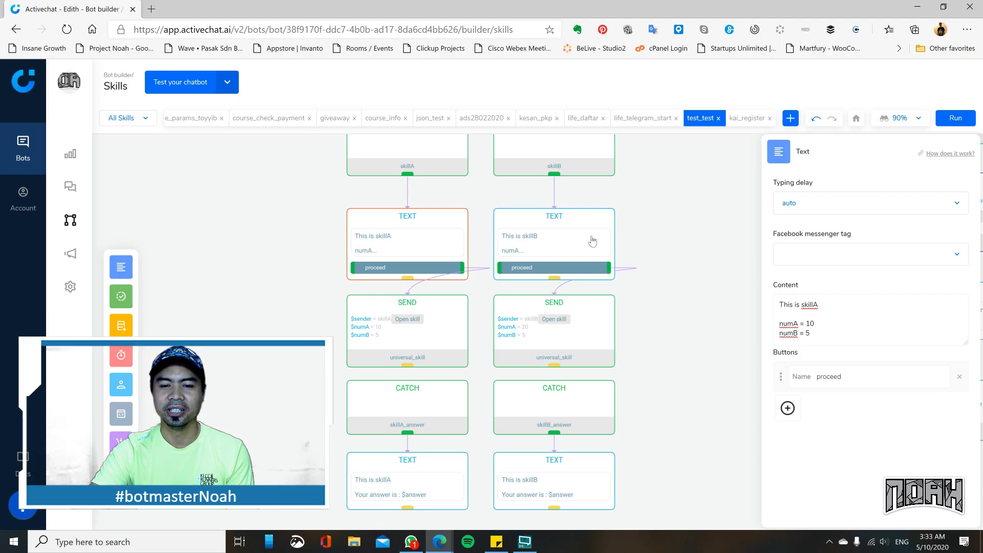
pyautogui.click(592, 241)
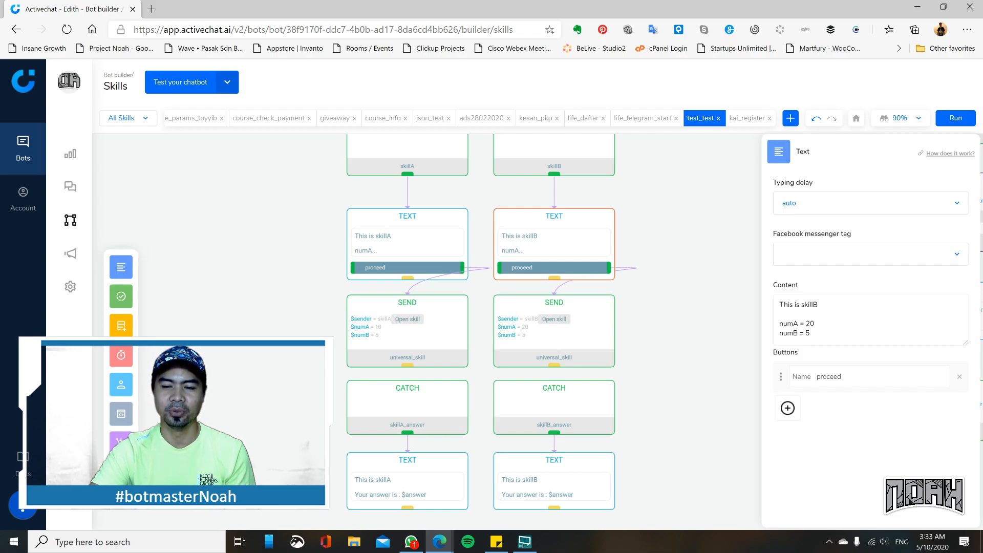
pyautogui.click(734, 305)
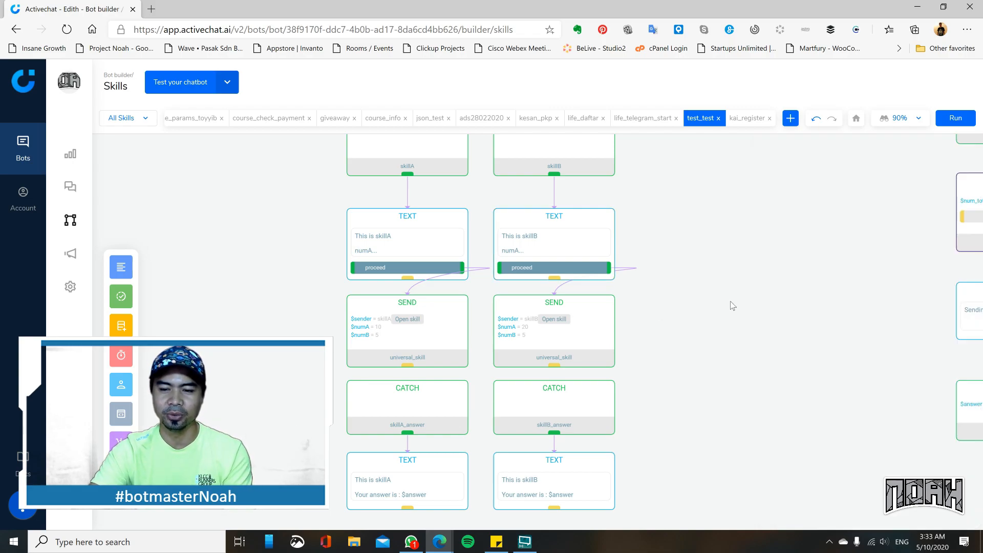
pyautogui.click(415, 257)
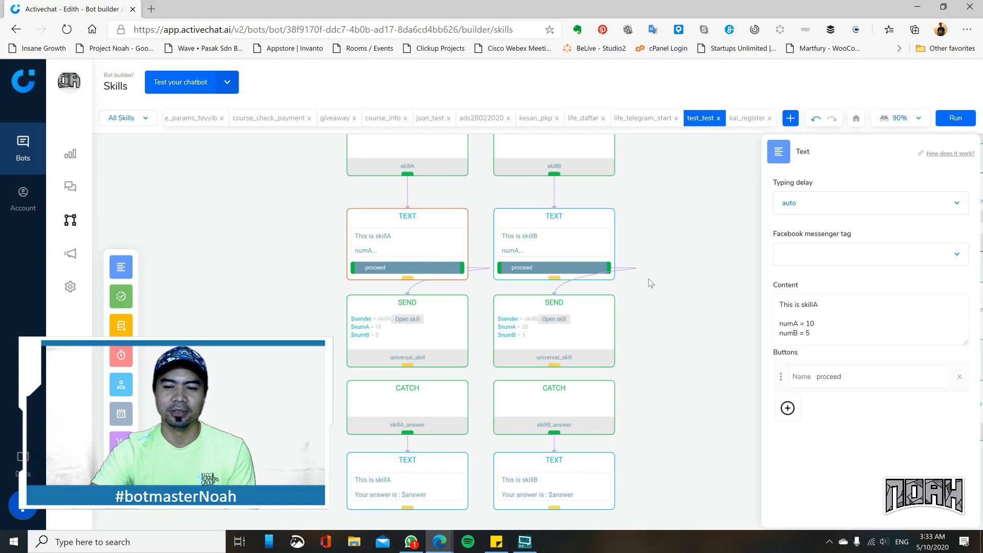
# Step: Examine the variable assignment in universal_skill's Data block and the message in the Text block below it
pyautogui.moveTo(672, 284); pyautogui.dragTo(198, 345)
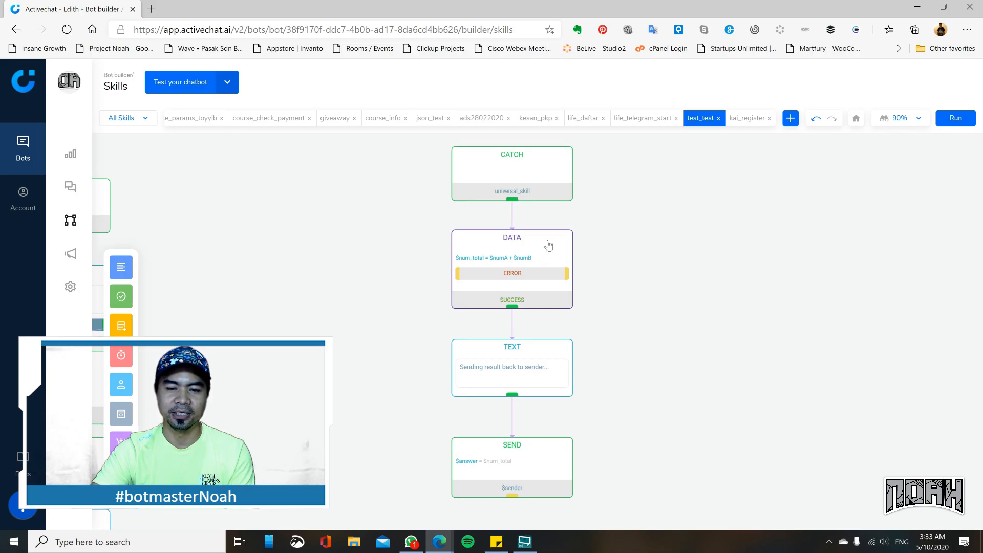
pyautogui.click(548, 246)
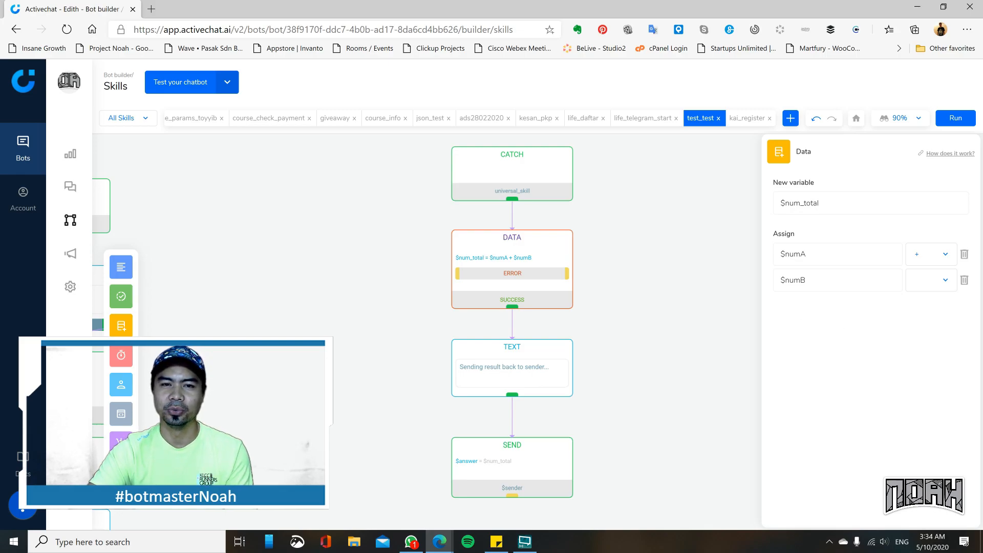
pyautogui.click(820, 203)
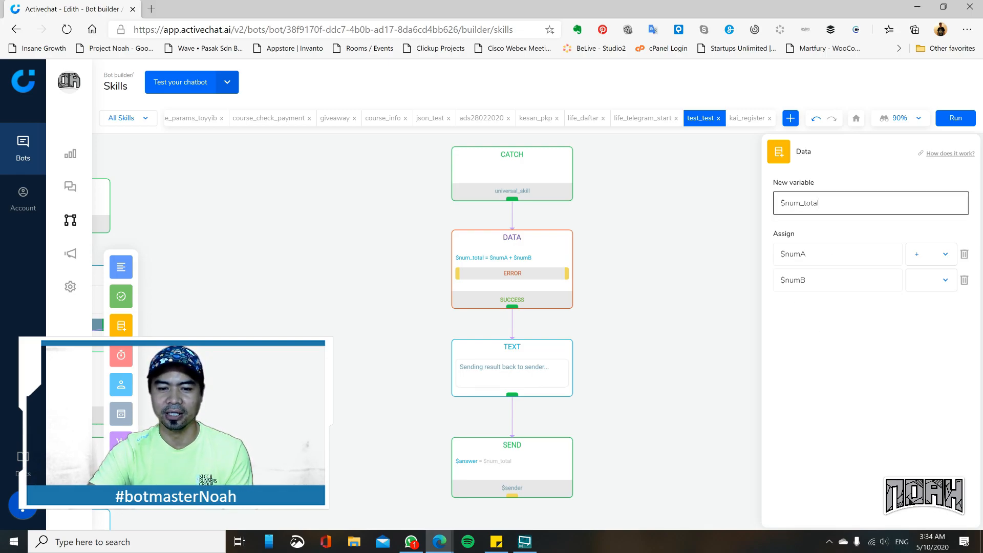
pyautogui.click(553, 363)
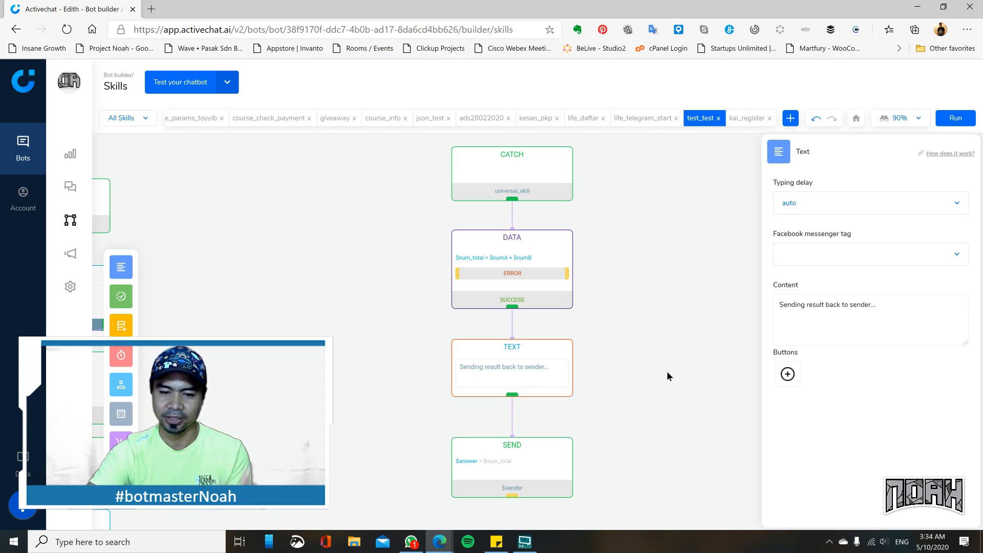
# Step: Examine the event name and the $answer parameter in the Send block that ends the universal_skill flow
pyautogui.moveTo(662, 351); pyautogui.dragTo(648, 265)
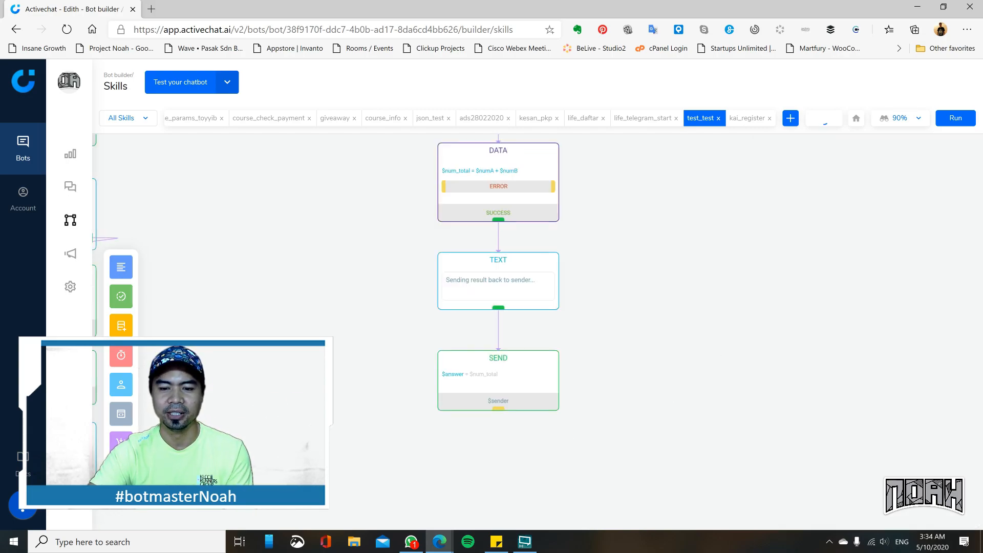
pyautogui.click(515, 365)
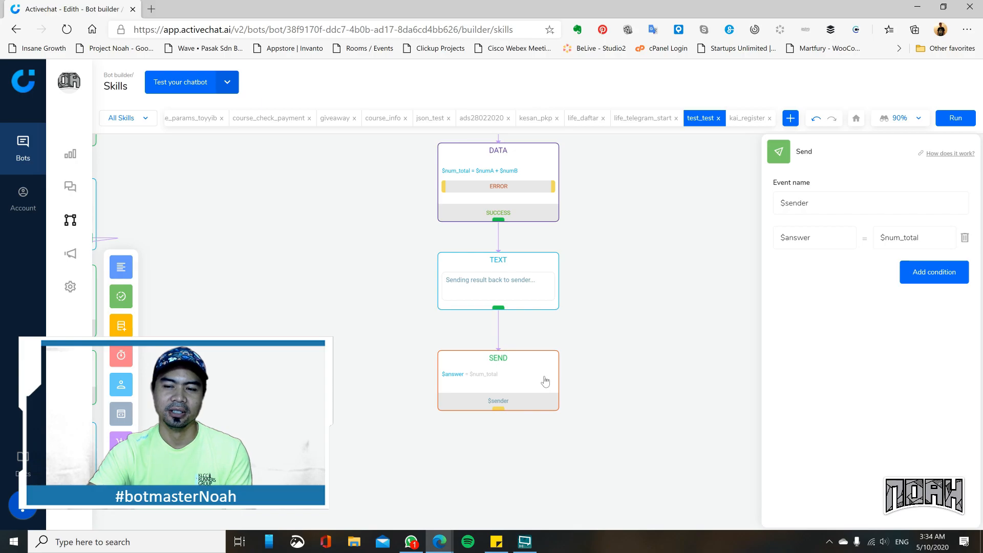
pyautogui.click(818, 204)
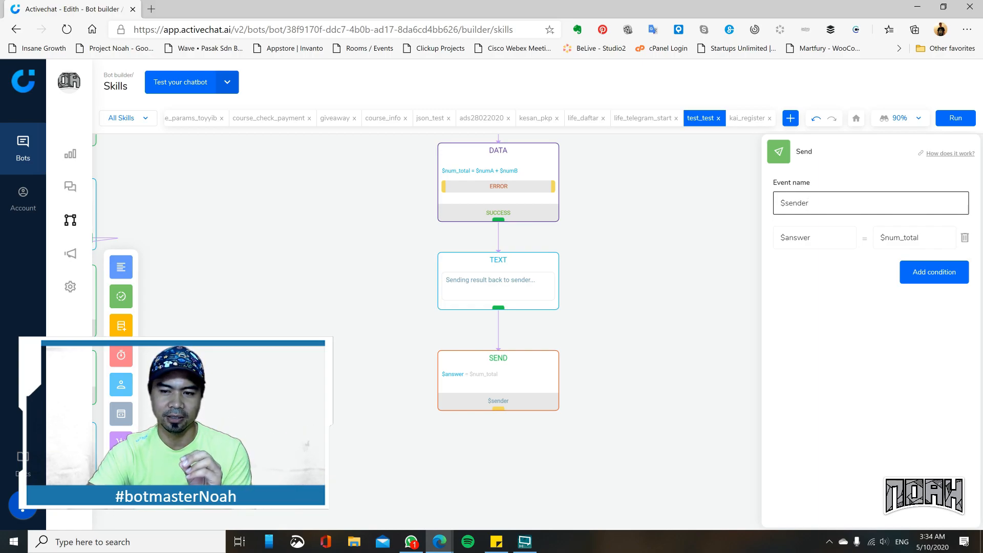
pyautogui.click(834, 237)
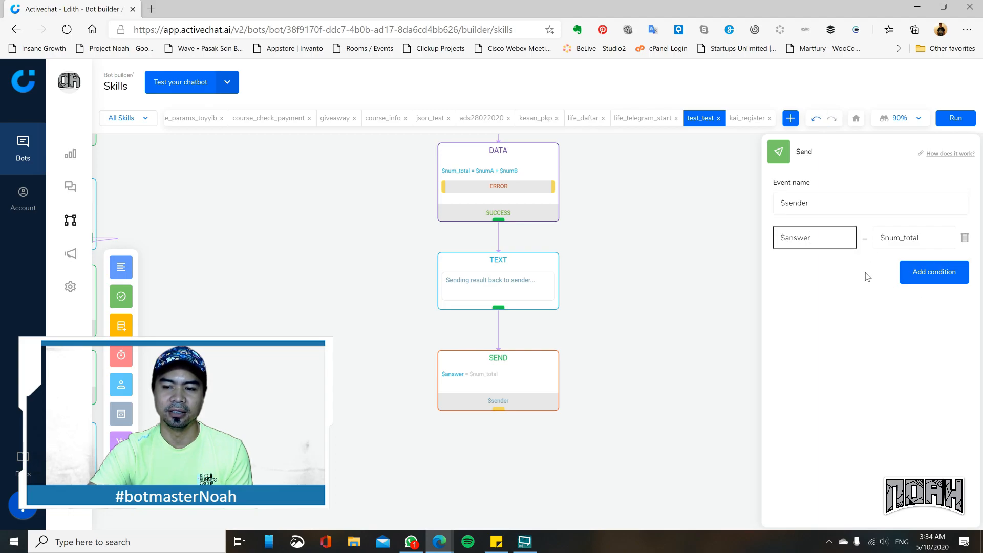
pyautogui.click(878, 285)
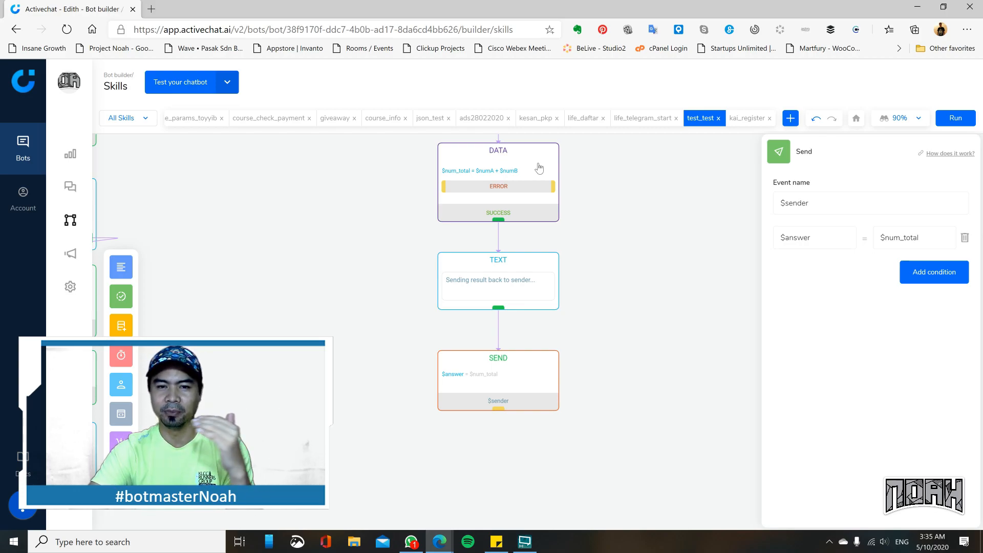
pyautogui.click(637, 238)
# Step: Return to the skillA flow and review the settings of its Catch and first Text blocks
pyautogui.moveTo(637, 239); pyautogui.dragTo(653, 304)
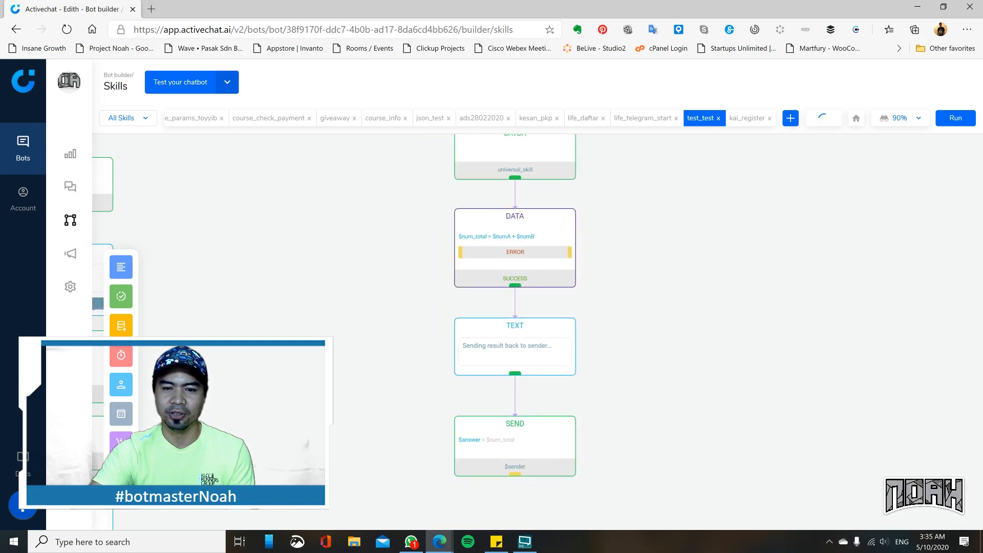
pyautogui.moveTo(347, 260); pyautogui.dragTo(730, 267)
pyautogui.moveTo(451, 271); pyautogui.dragTo(565, 257)
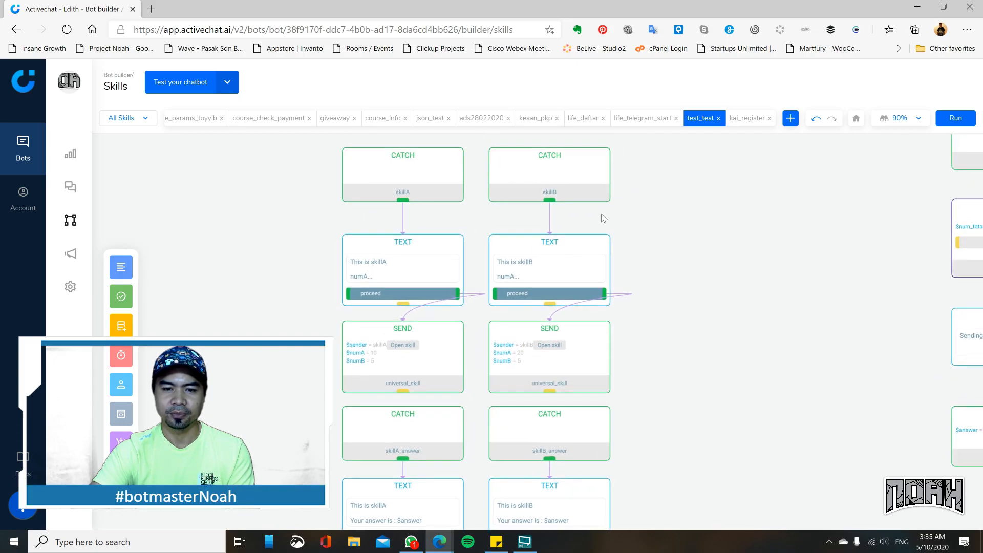
pyautogui.click(451, 189)
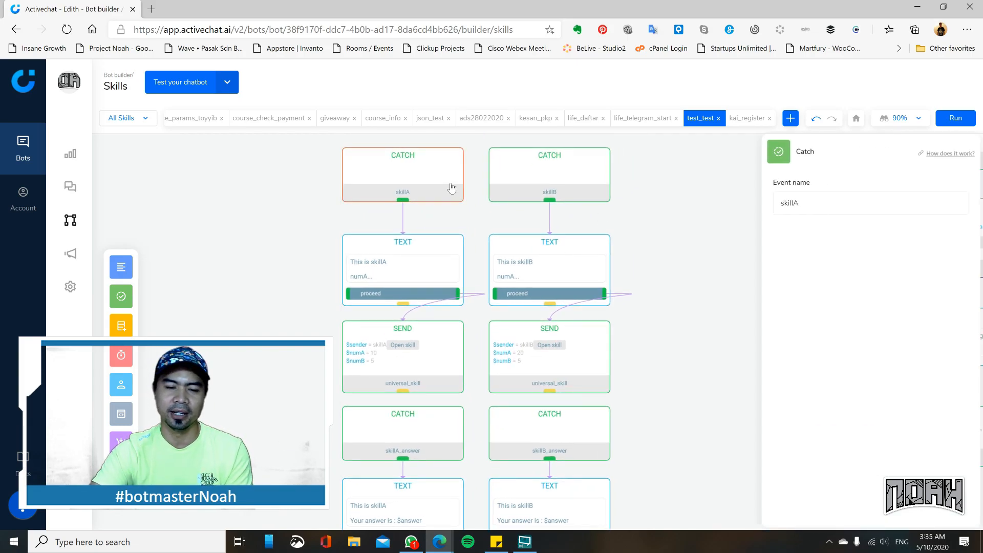
pyautogui.click(460, 271)
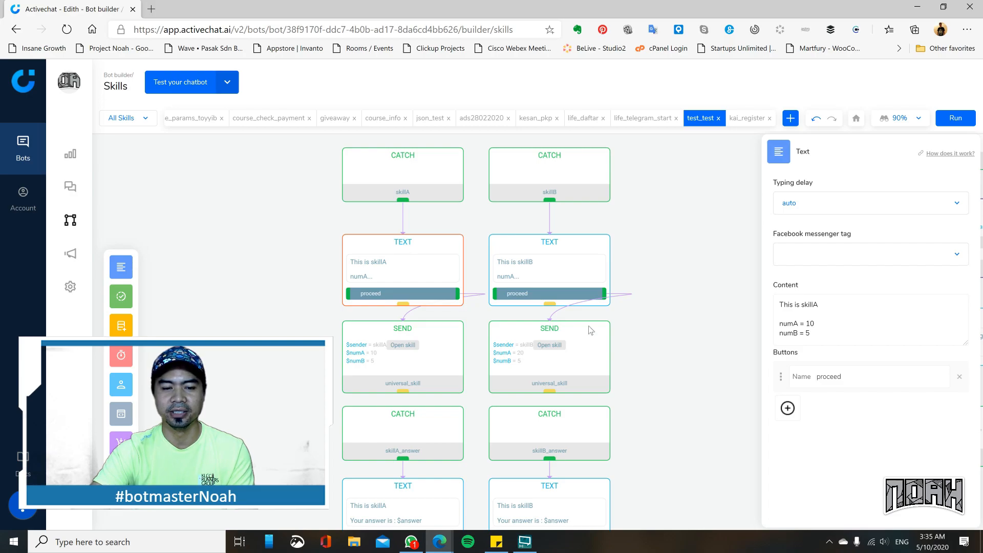
pyautogui.click(444, 194)
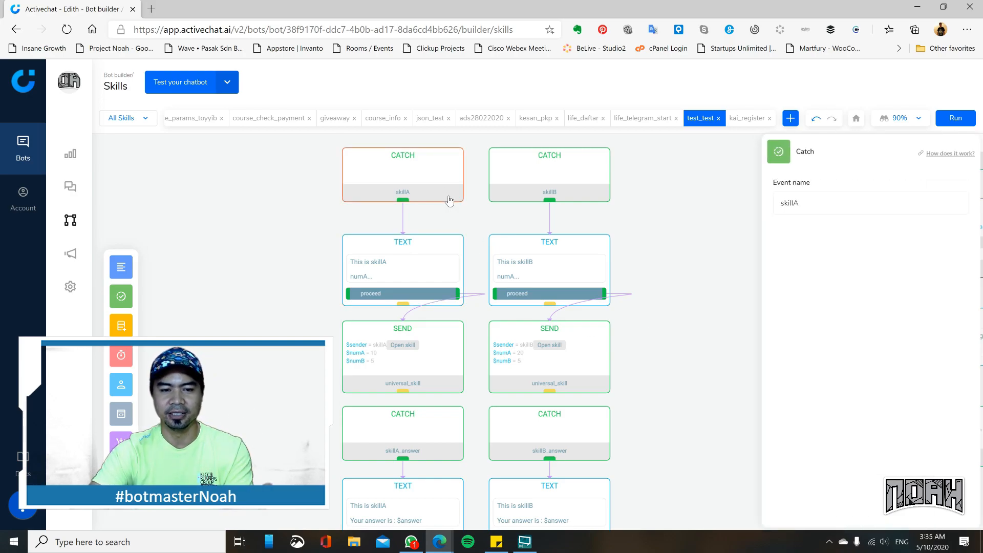
pyautogui.click(439, 248)
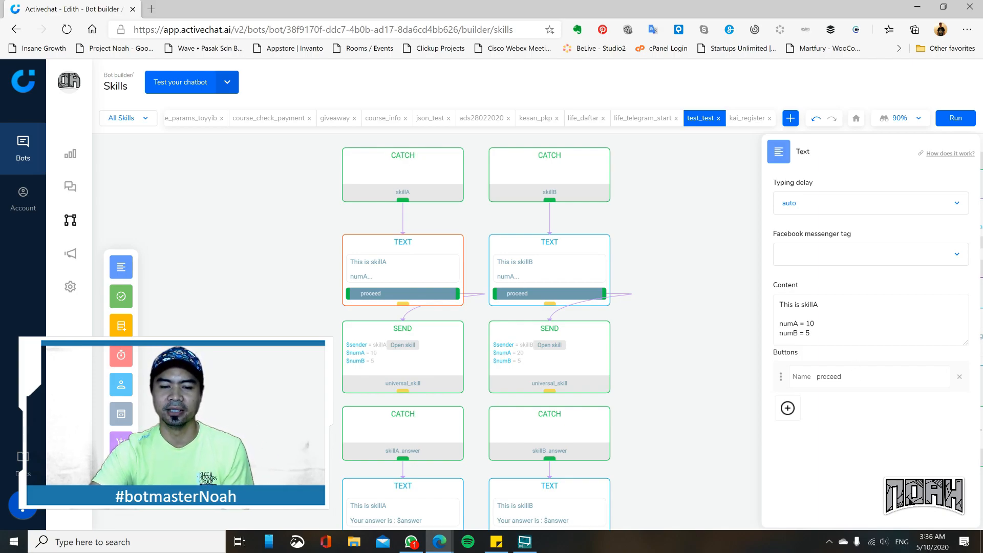
# Step: Examine the $sender parameter and its value in skillA's Send block
pyautogui.click(447, 358)
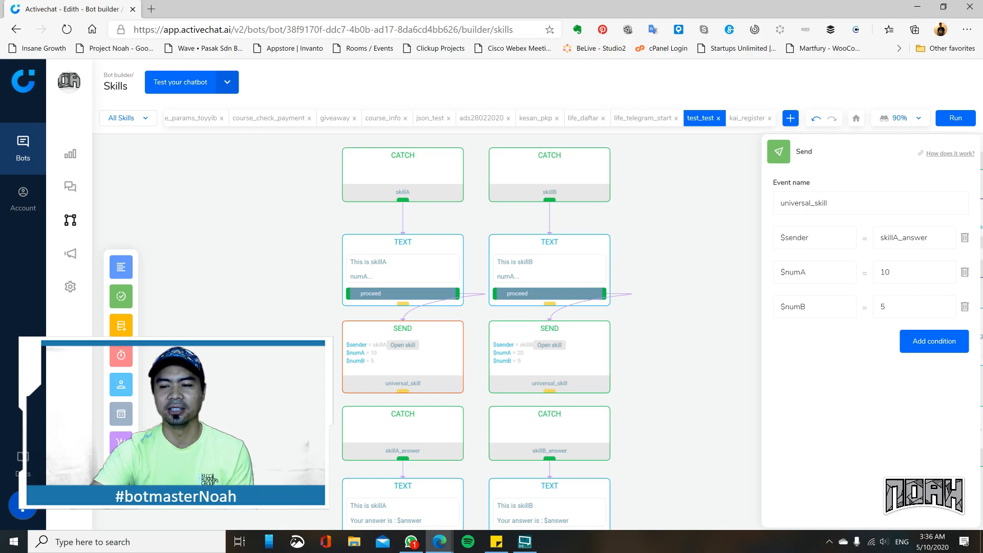
pyautogui.click(814, 237)
pyautogui.click(807, 237)
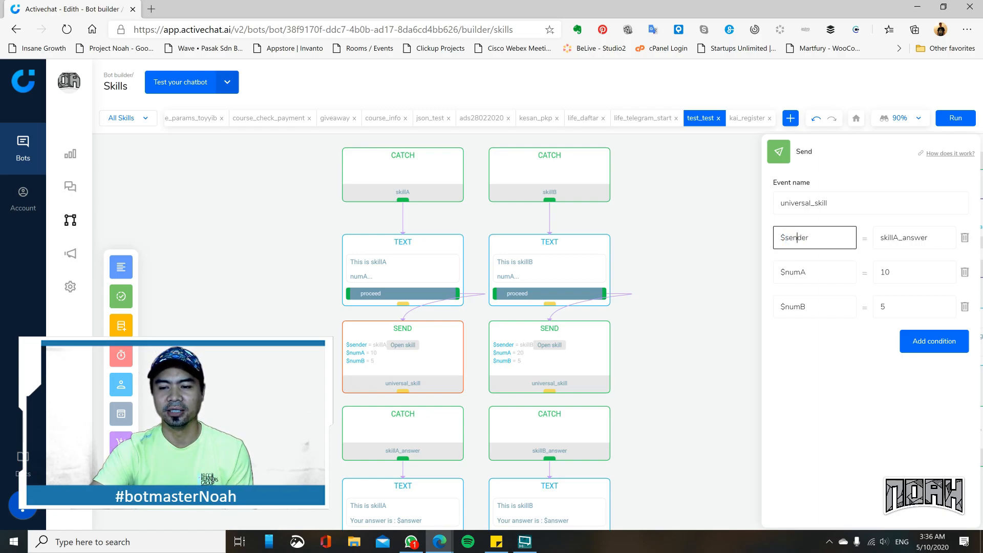
pyautogui.tripleClick(808, 238)
pyautogui.click(809, 237)
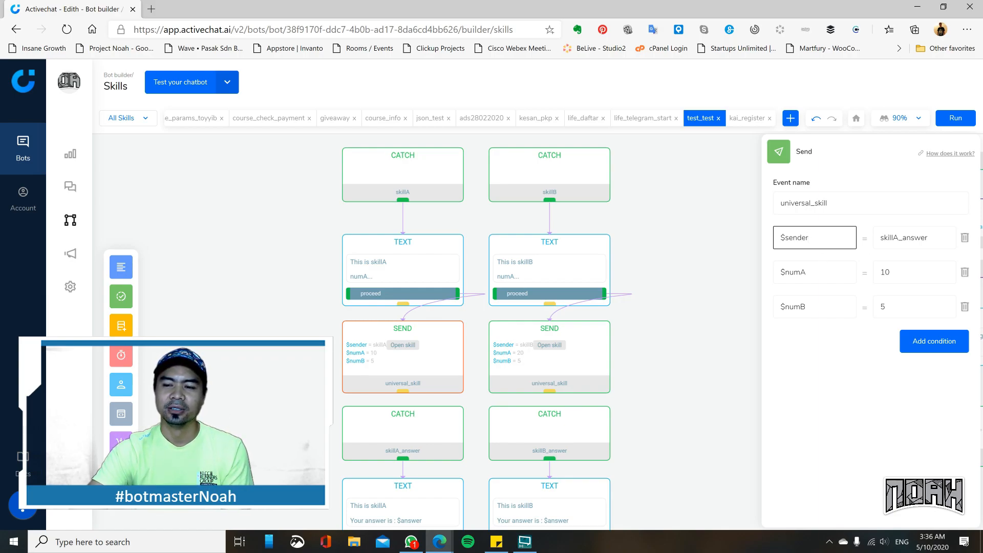
pyautogui.press('Tab')
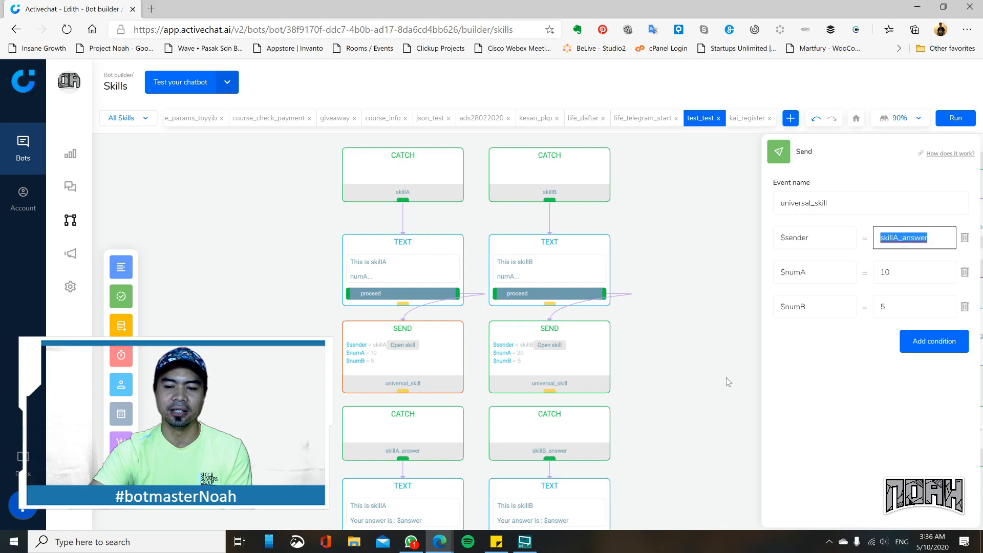
pyautogui.click(697, 377)
# Step: Check the skillA_answer Catch block's event name against skillA's Send block, including its $numA and $numB parameters
pyautogui.click(415, 435)
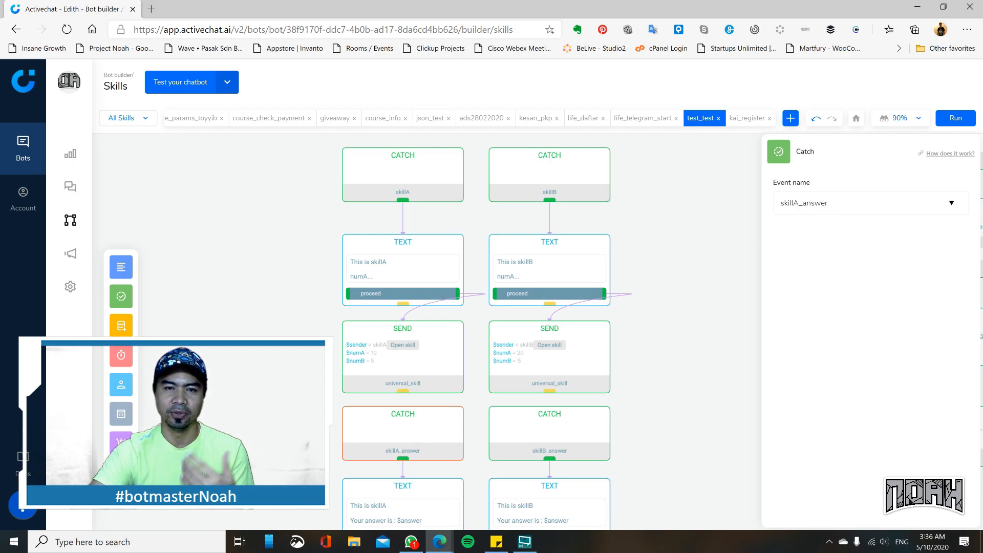
pyautogui.click(434, 350)
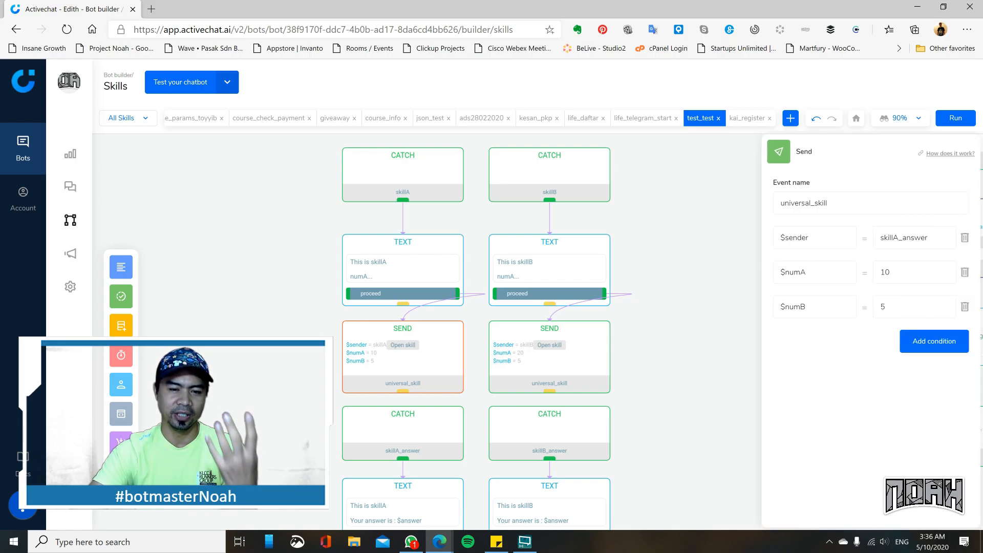
pyautogui.click(811, 273)
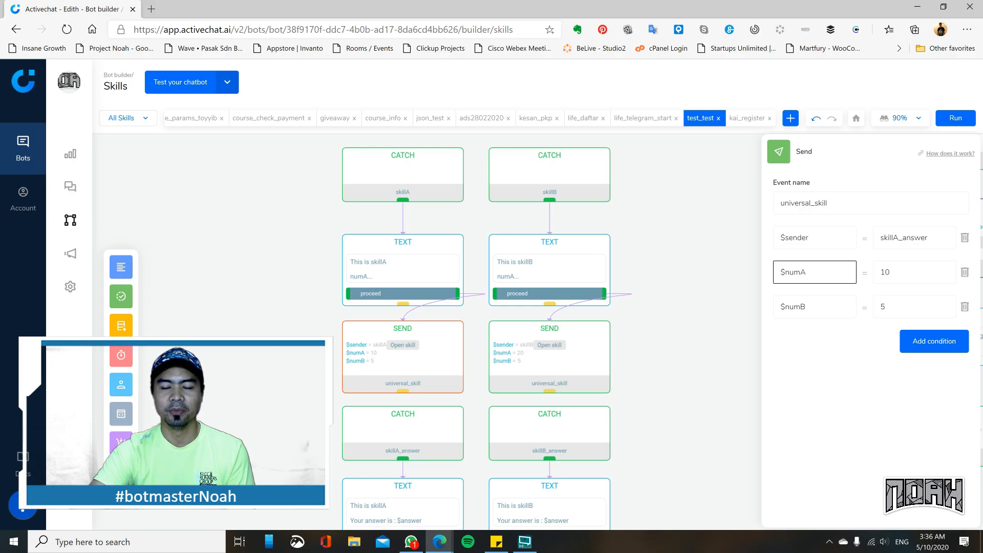
pyautogui.click(811, 307)
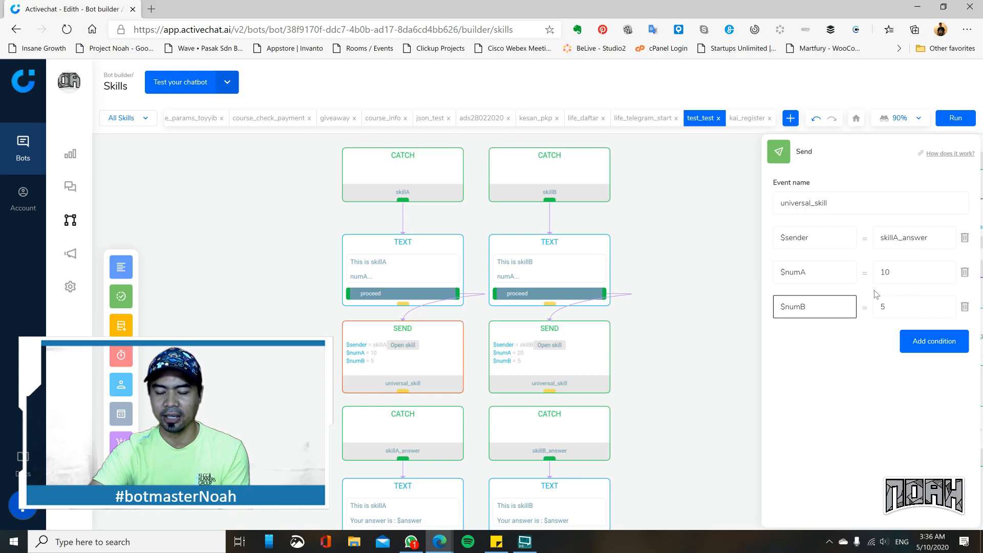
# Step: Review skillB's Catch and first Text blocks and open the parameters of its Send block
pyautogui.click(569, 189)
pyautogui.click(575, 265)
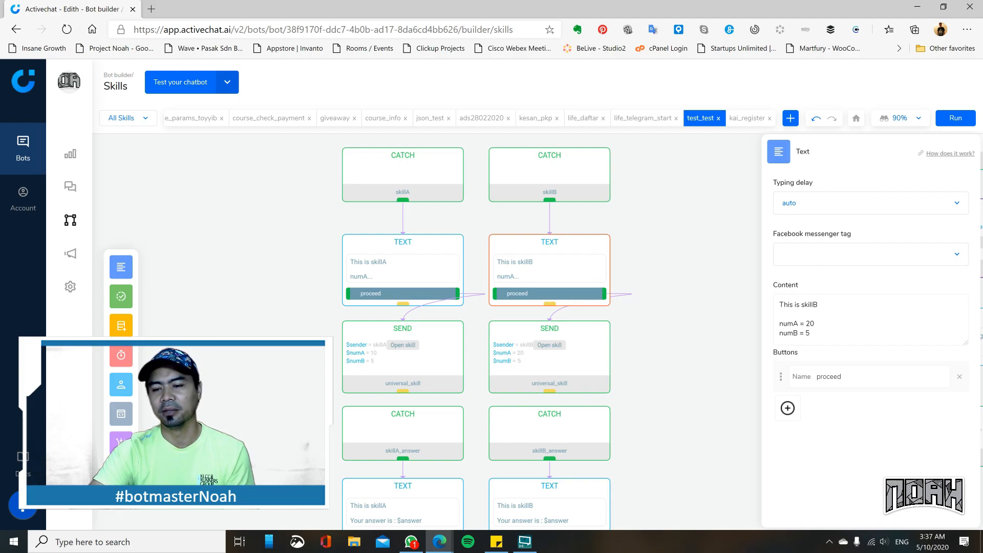
pyautogui.click(604, 354)
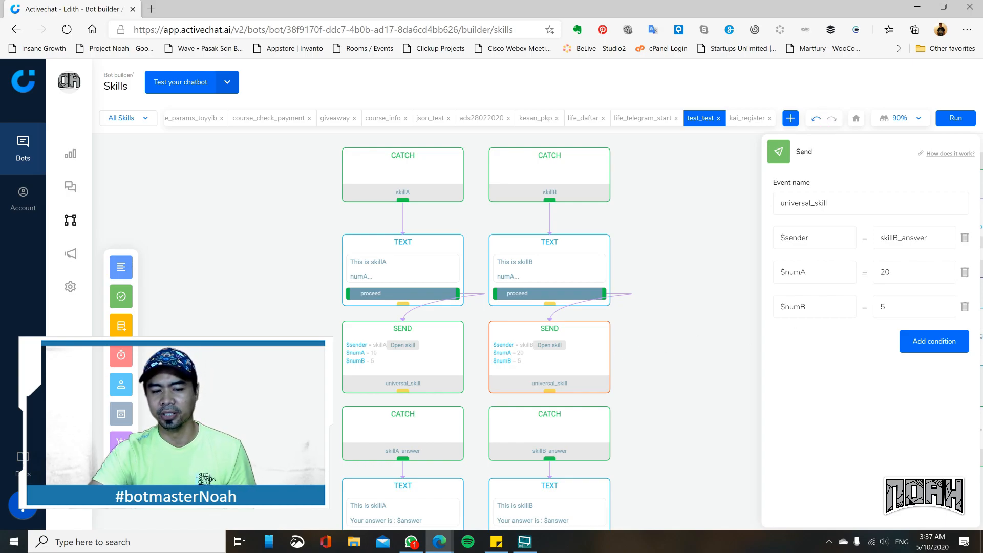
# Step: Compare the $sender value in skillB's Send block with the event name of the skillB_answer Catch block
pyautogui.moveTo(817, 238); pyautogui.dragTo(772, 237)
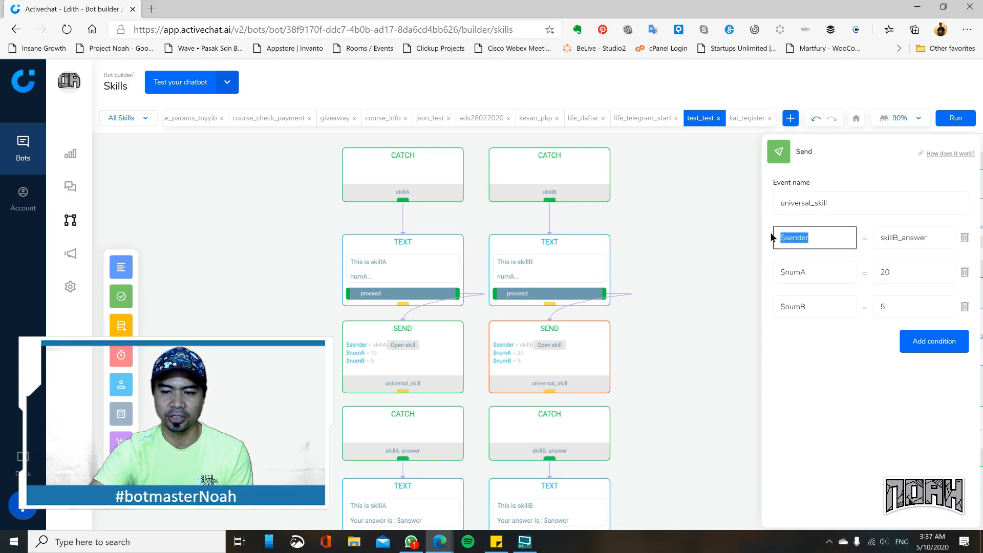
pyautogui.click(817, 238)
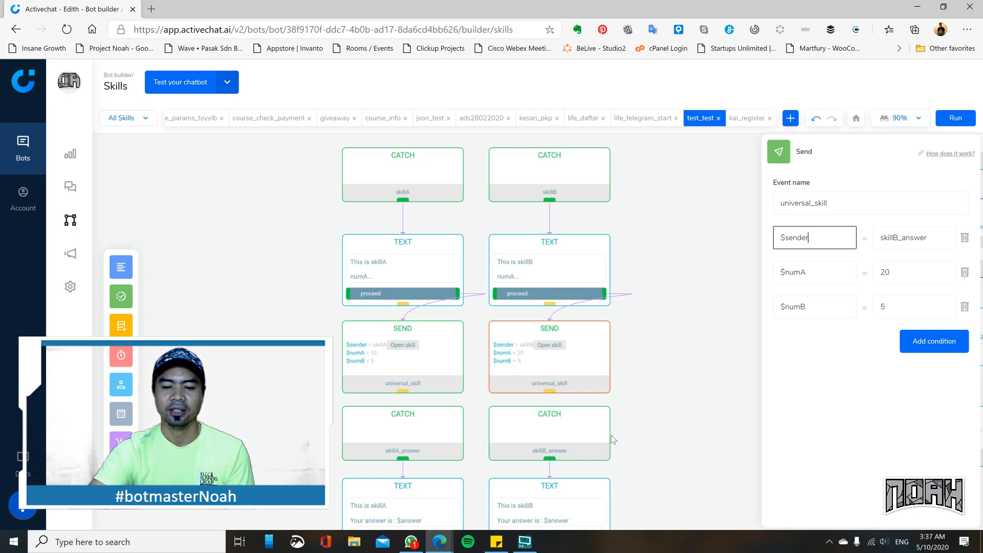
pyautogui.click(592, 436)
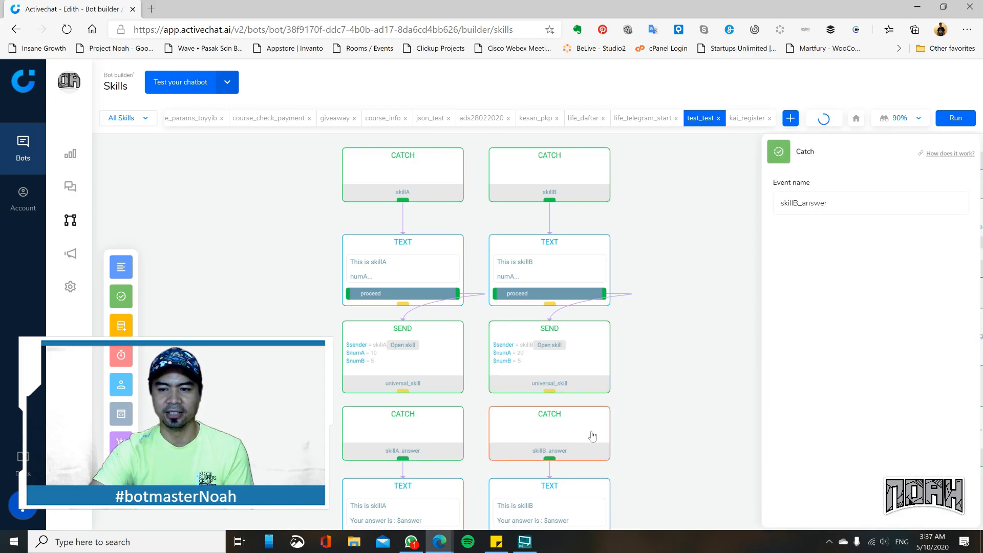
pyautogui.moveTo(640, 407); pyautogui.dragTo(643, 375)
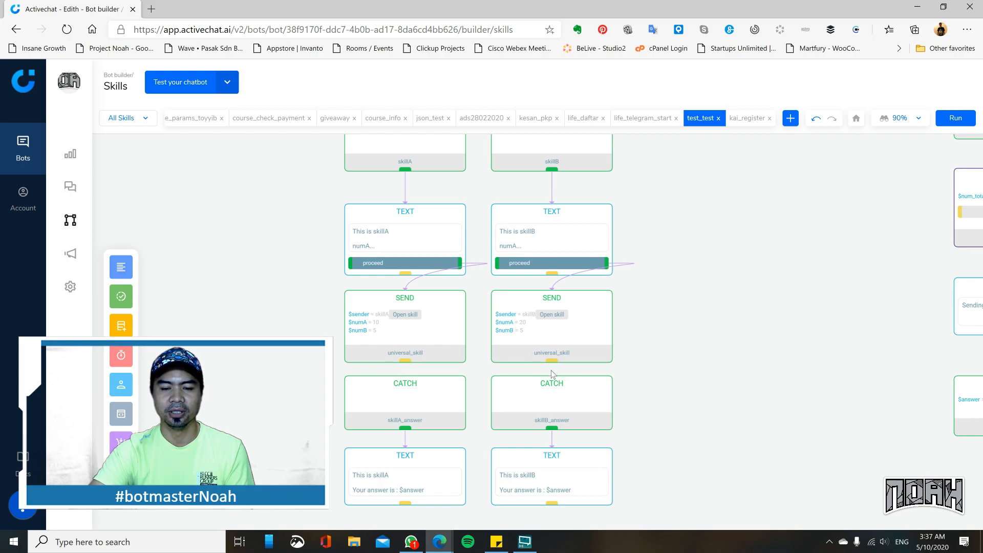
pyautogui.moveTo(646, 359)
pyautogui.mouseDown()
pyautogui.moveTo(602, 400)
pyautogui.moveTo(631, 367)
pyautogui.mouseUp()
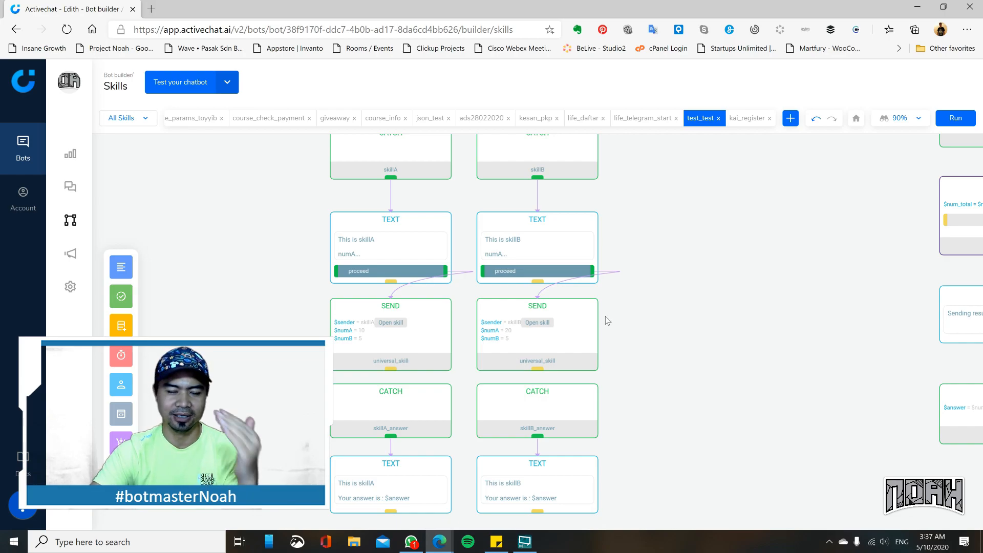
pyautogui.click(569, 352)
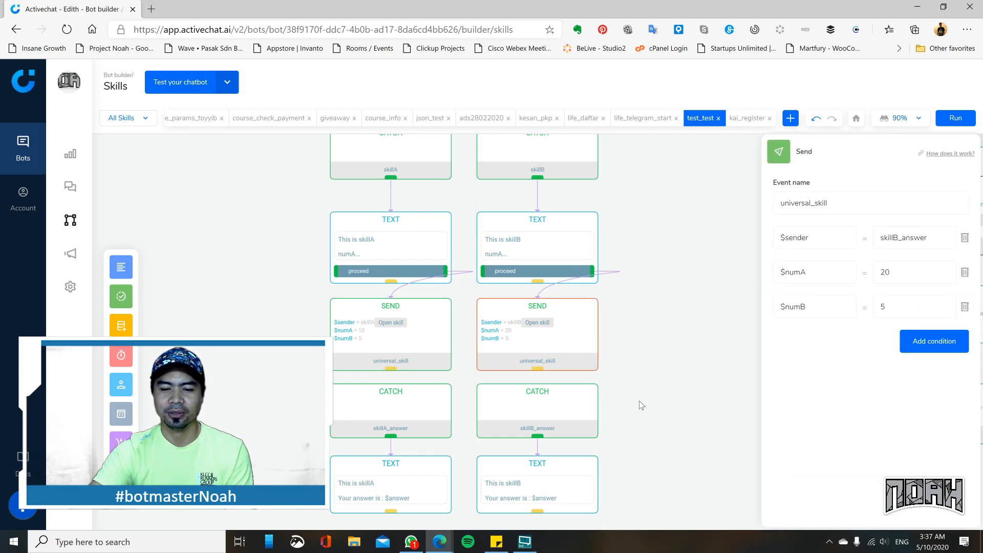
# Step: Review the skillA_answer Catch block and the $answer variable in the content of its Text block
pyautogui.moveTo(643, 382); pyautogui.dragTo(646, 302)
pyautogui.click(397, 334)
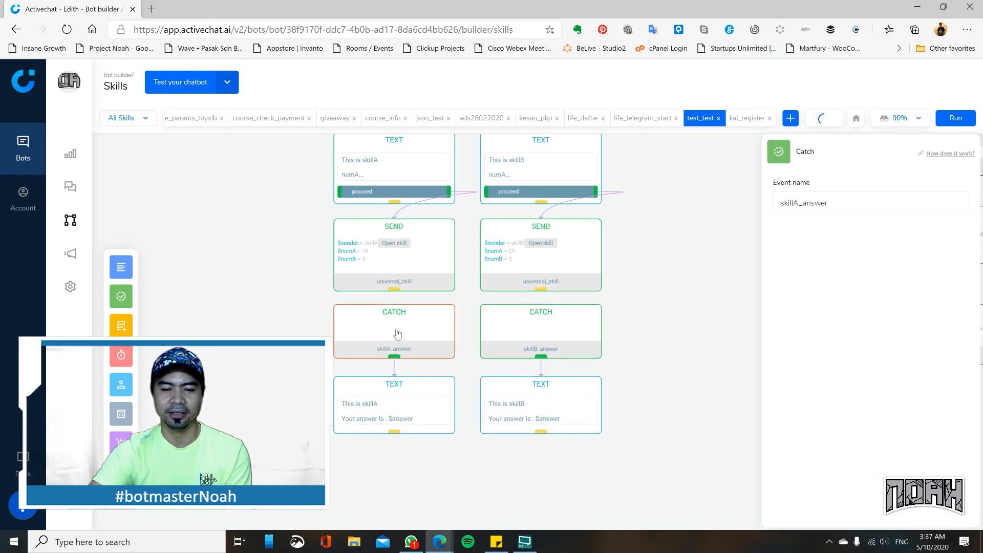
pyautogui.click(415, 401)
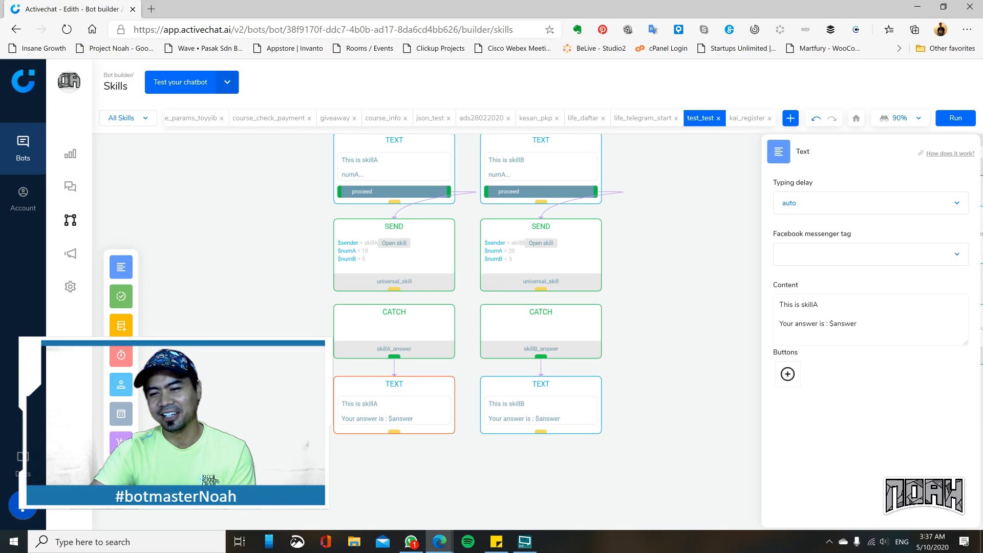
pyautogui.click(857, 323)
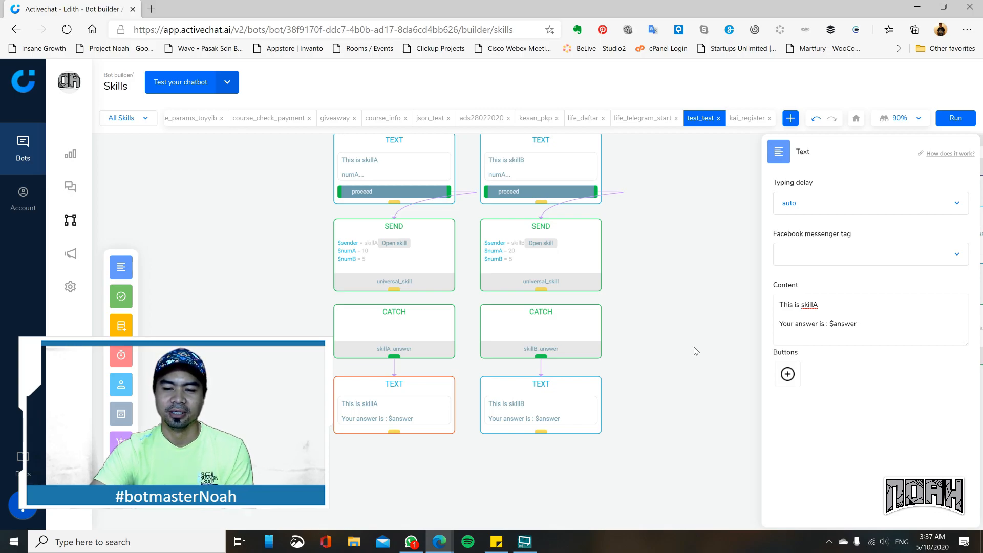
# Step: Examine the event name and $answer parameter of the Send block in the universal_skill flow
pyautogui.click(706, 353)
pyautogui.hscroll(8, 564, 369)
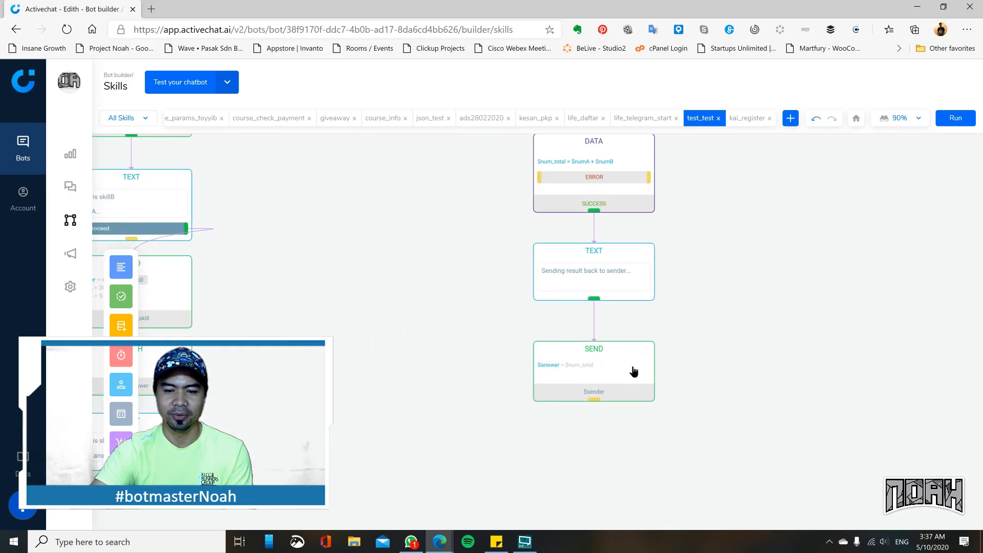
pyautogui.click(633, 371)
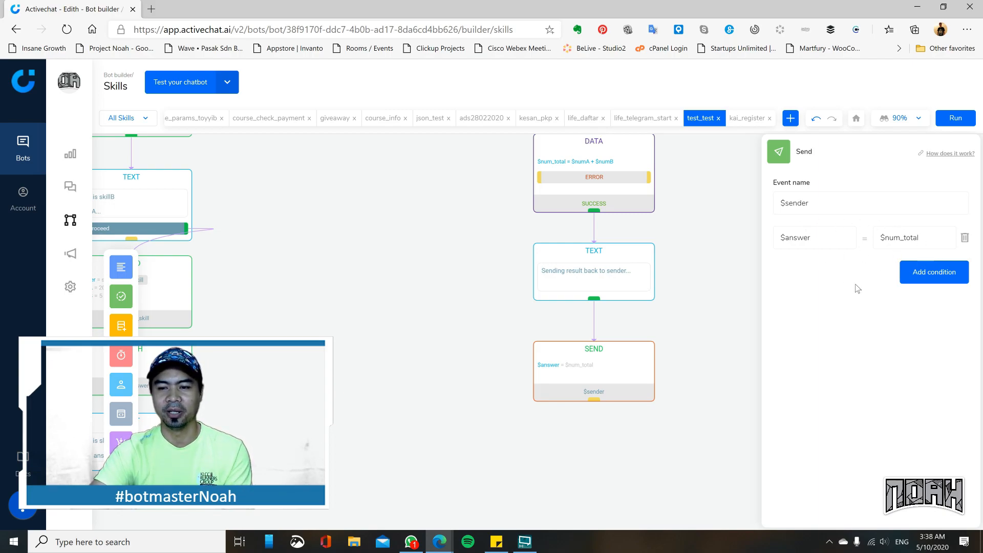
pyautogui.click(730, 250)
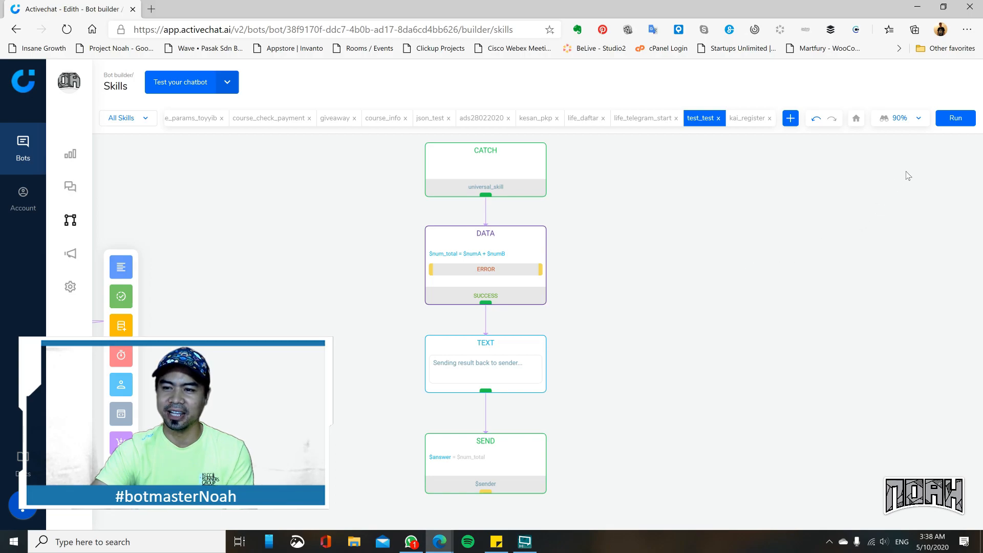
# Step: Run the bot with the current skills and switch to its Messenger conversation
pyautogui.click(948, 122)
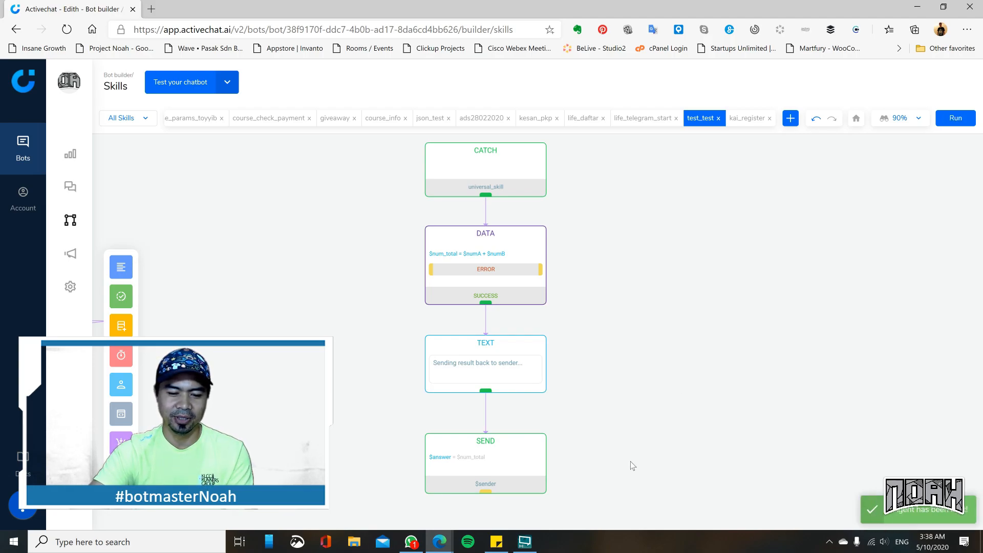
pyautogui.moveTo(439, 544)
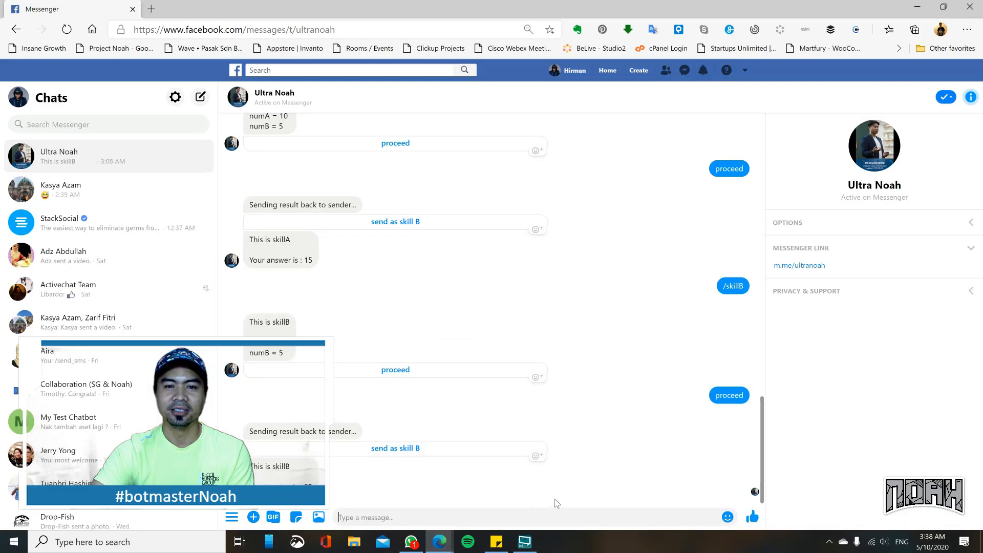
pyautogui.click(563, 489)
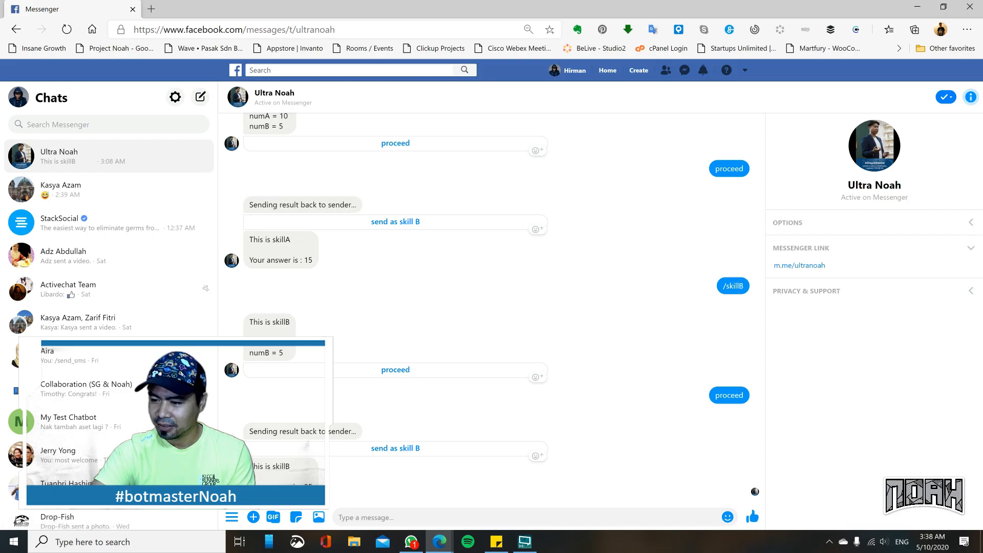
pyautogui.hotkey('alt', 'Tab')
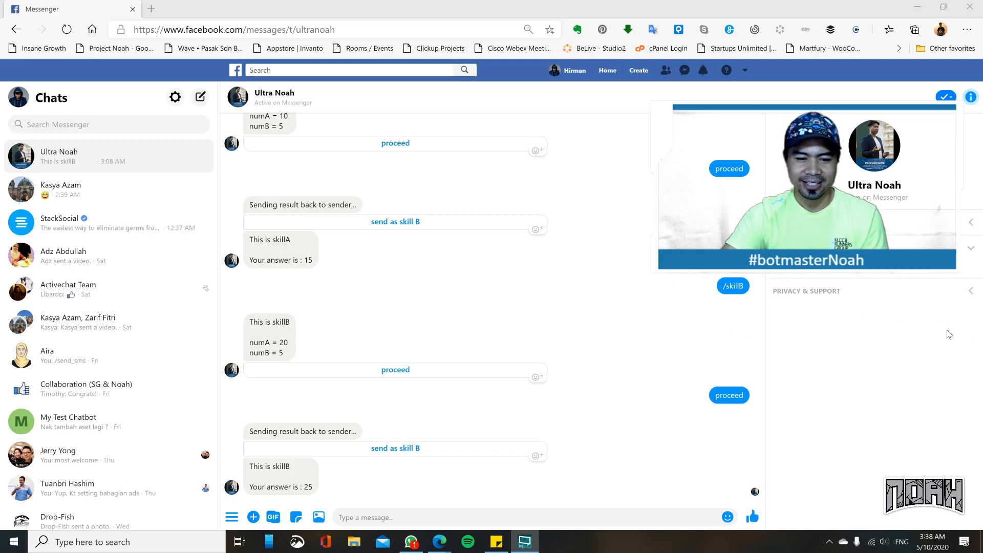
# Step: Test skillA in the Messenger chat by sending /skillA and choosing proceed in the reply
pyautogui.click(459, 517)
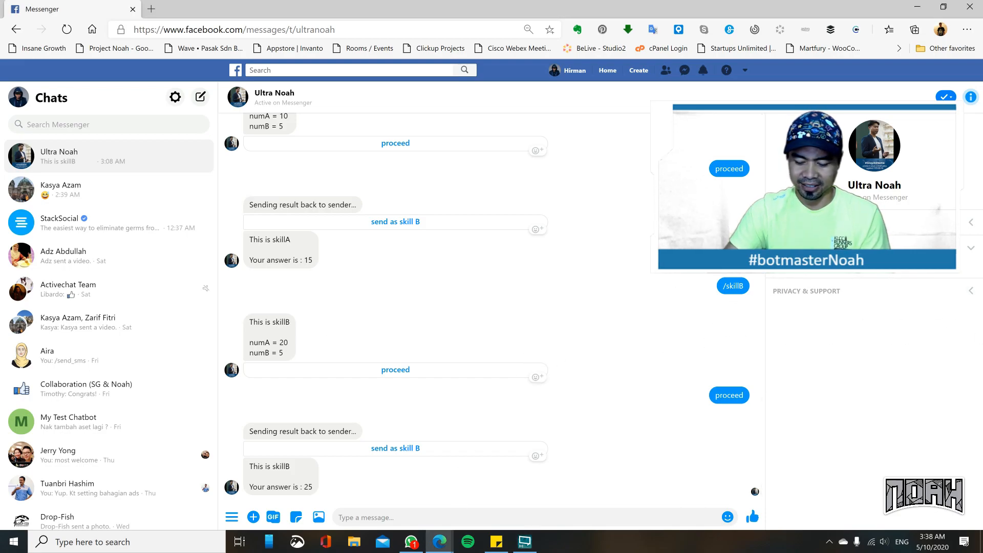
pyautogui.write('/skillA')
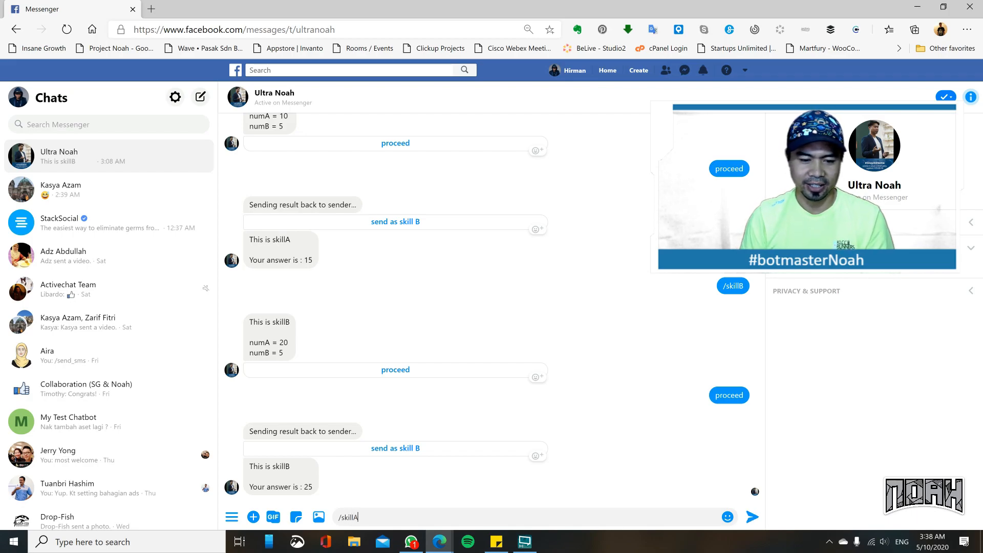
pyautogui.press('Return')
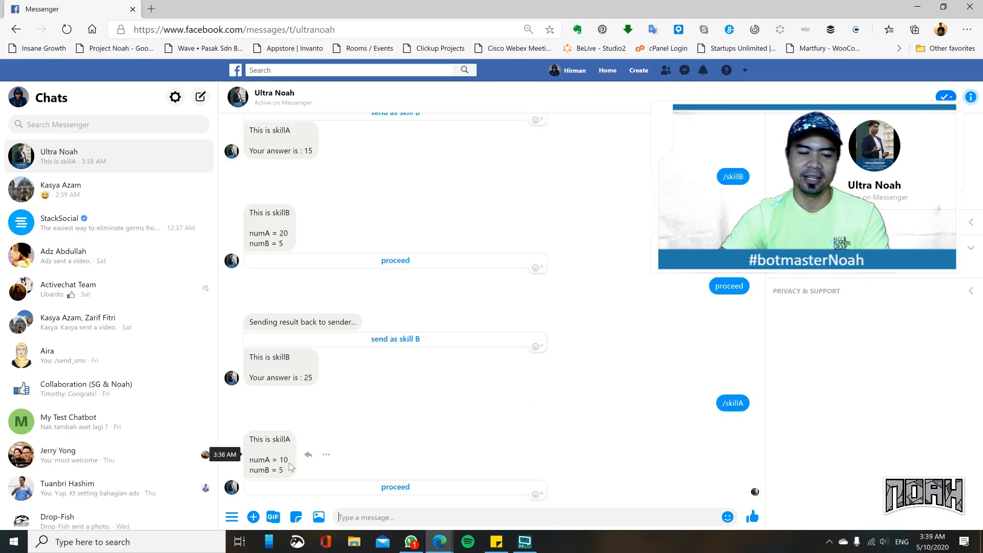
pyautogui.click(393, 489)
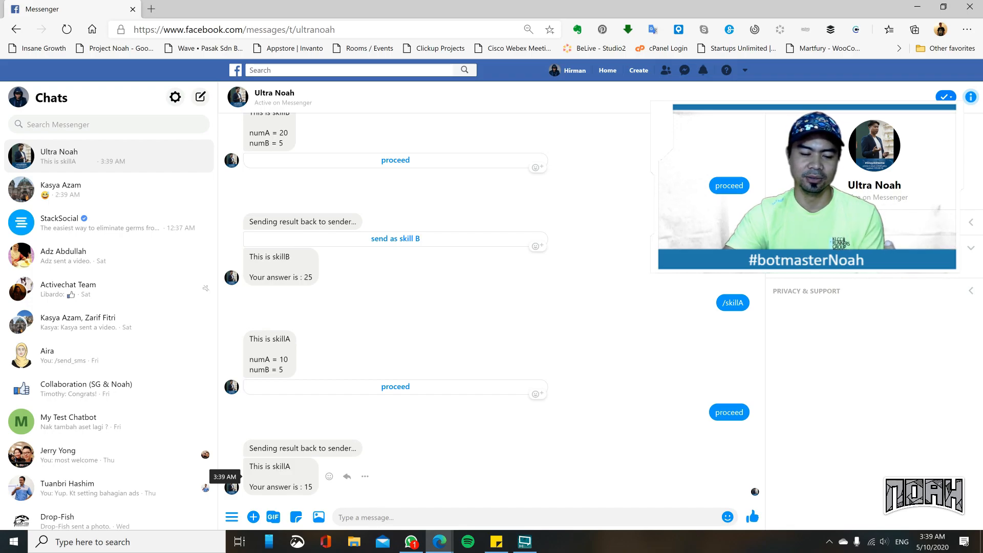
# Step: Test skillB in the Messenger chat by sending /skillB and choosing proceed in the reply
pyautogui.click(495, 514)
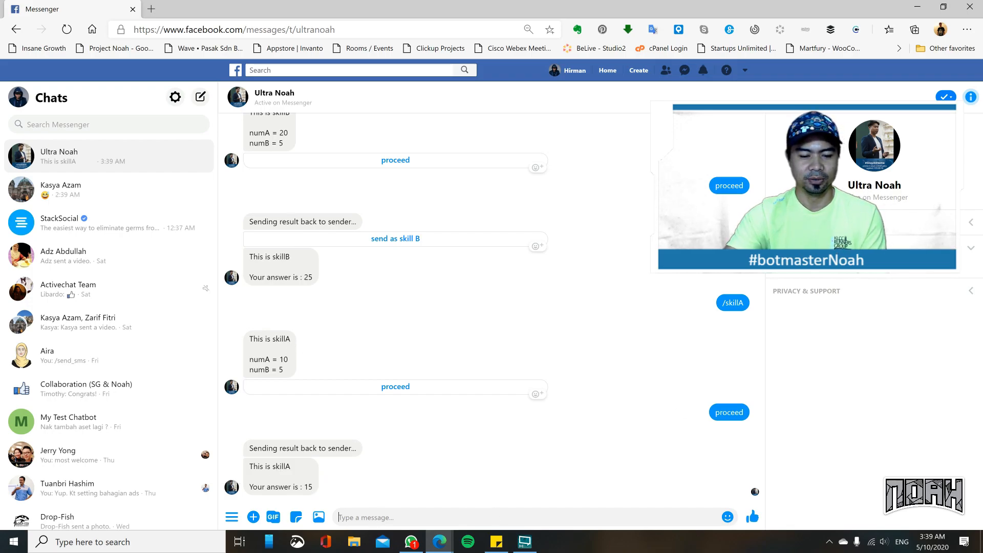
pyautogui.write('/skillB')
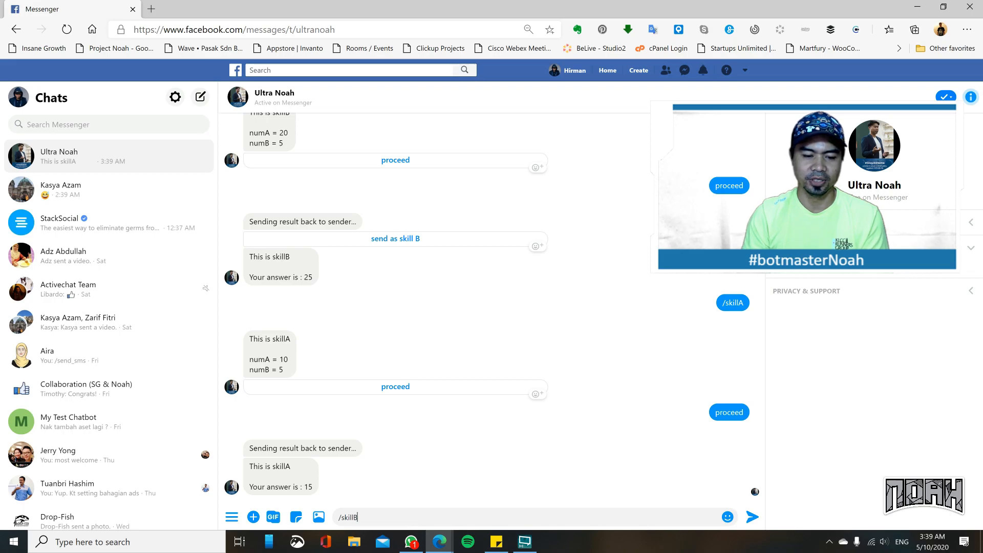
pyautogui.press('Return')
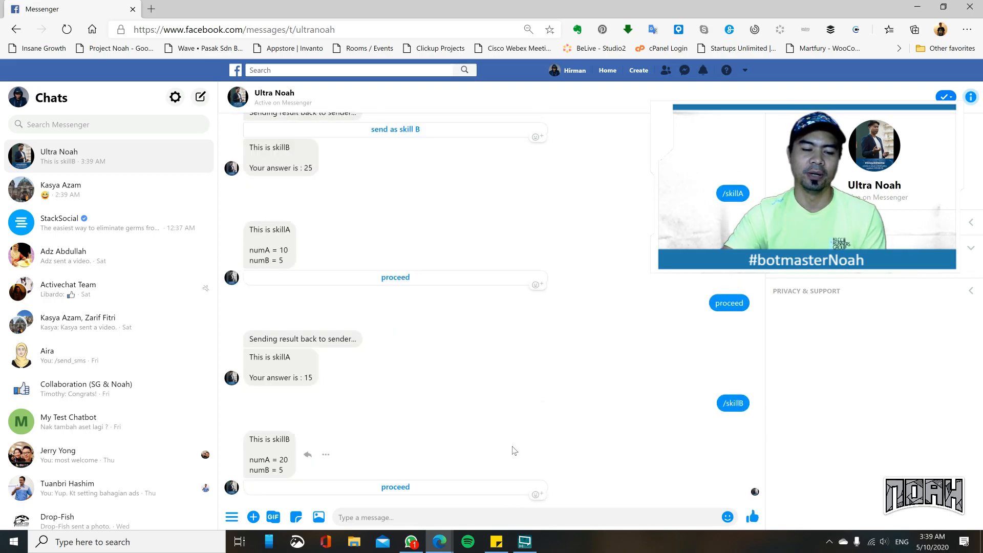
pyautogui.click(402, 487)
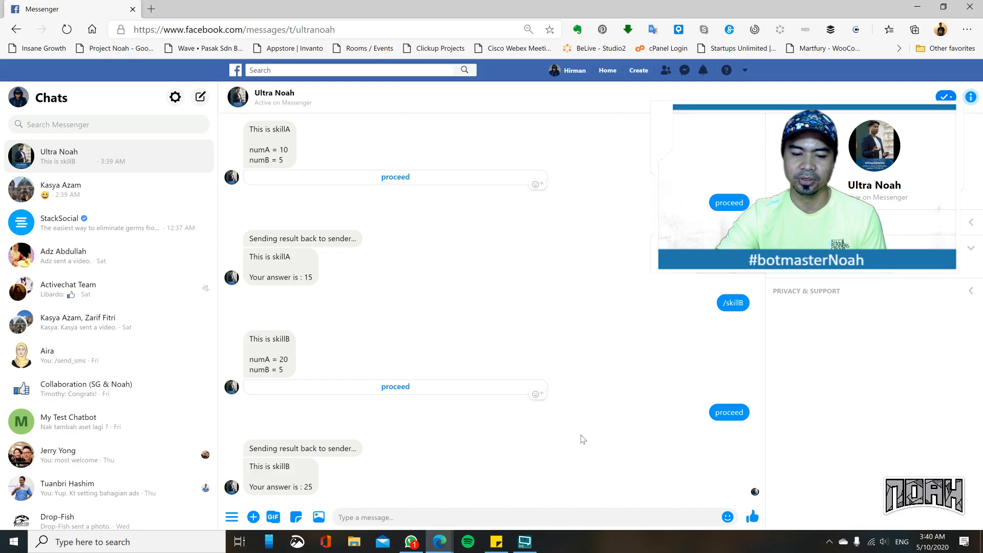
# Step: Switch back to the Activechat builder and view the whole universal_skill flow
pyautogui.moveTo(439, 541)
pyautogui.click(358, 510)
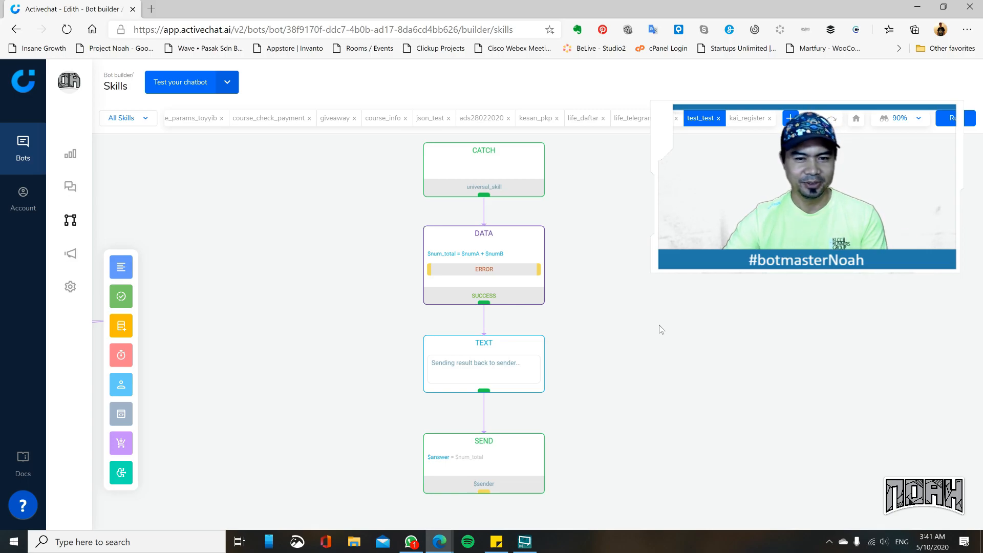
pyautogui.moveTo(663, 305); pyautogui.dragTo(640, 309)
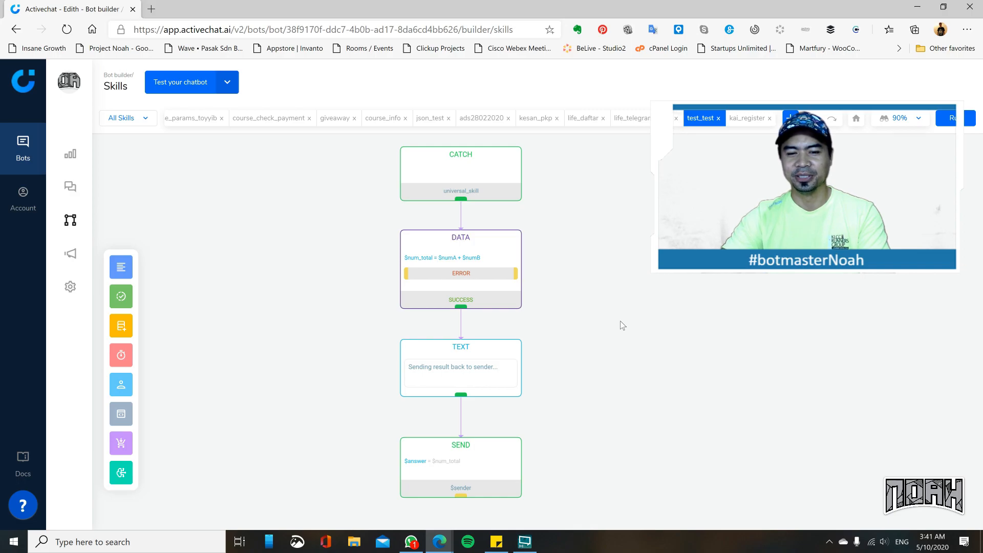
pyautogui.moveTo(608, 320); pyautogui.dragTo(616, 323)
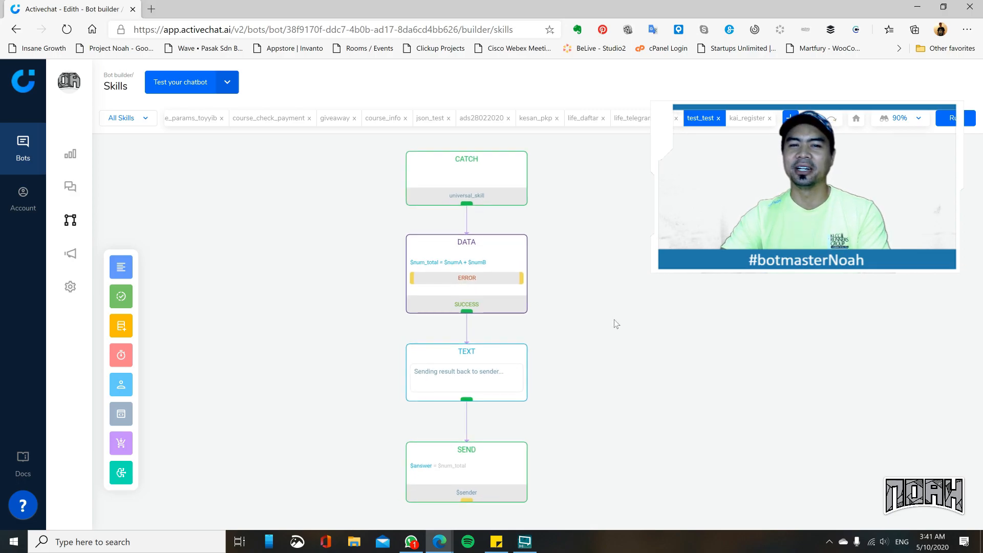